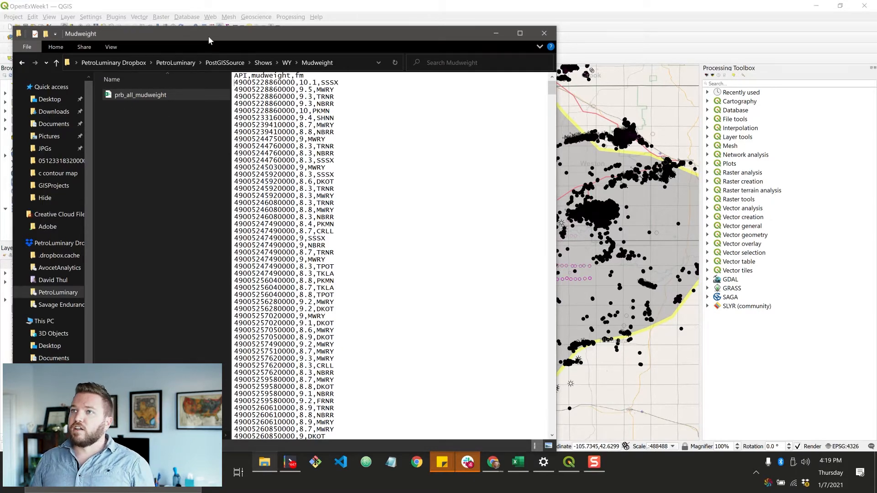
# Add the prb_all_mudweight file from the Mudweight folder to the QGIS project as a layer, and open the same file in Excel.
pyautogui.moveTo(203, 33); pyautogui.dragTo(463, 28)
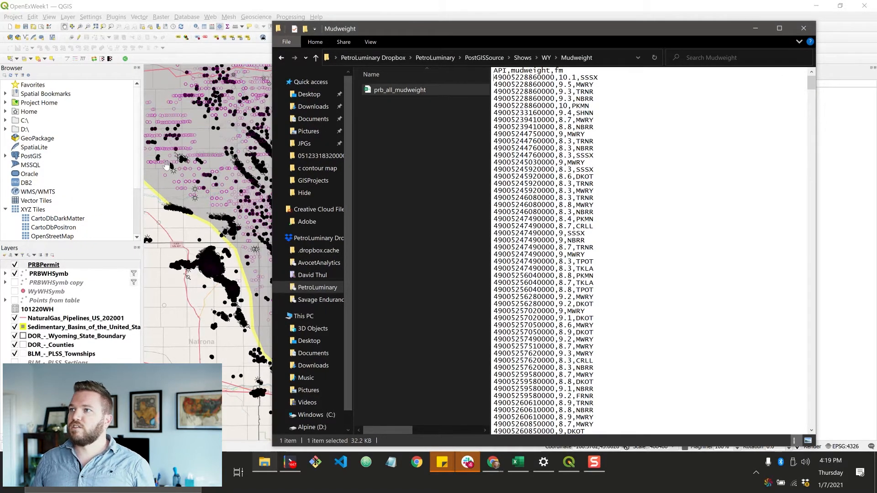
pyautogui.moveTo(394, 91); pyautogui.dragTo(36, 354)
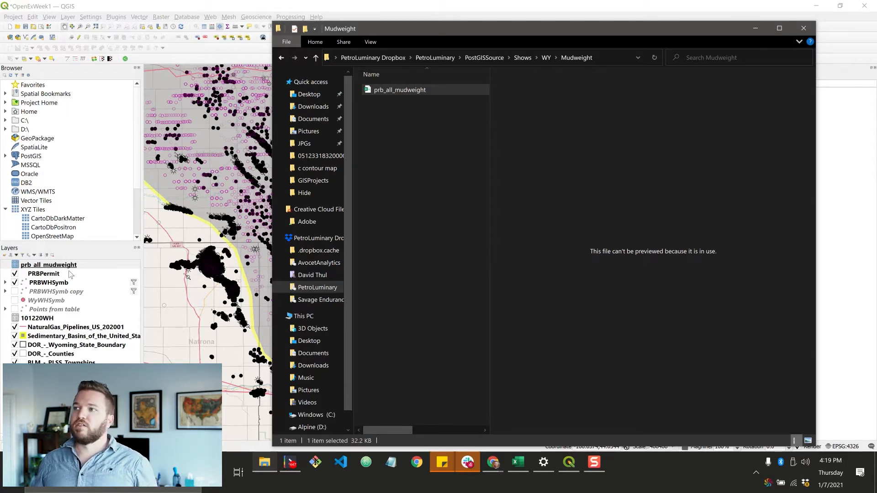
pyautogui.click(392, 91)
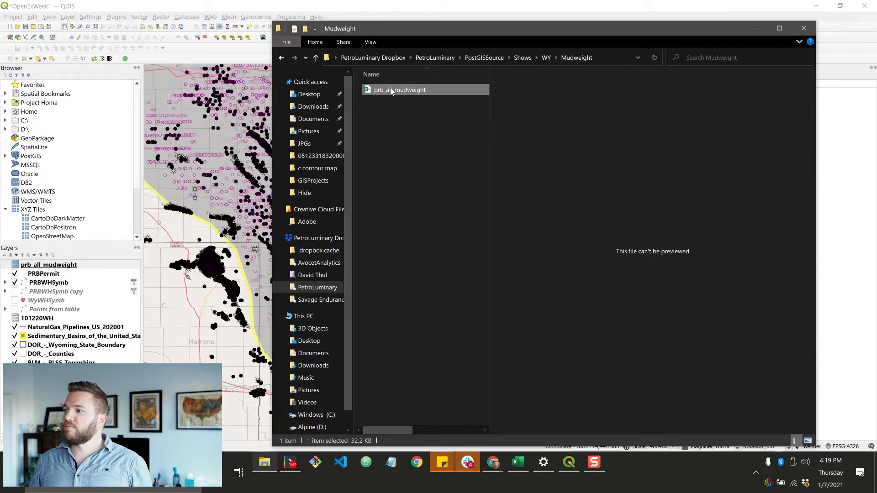
pyautogui.doubleClick(391, 91)
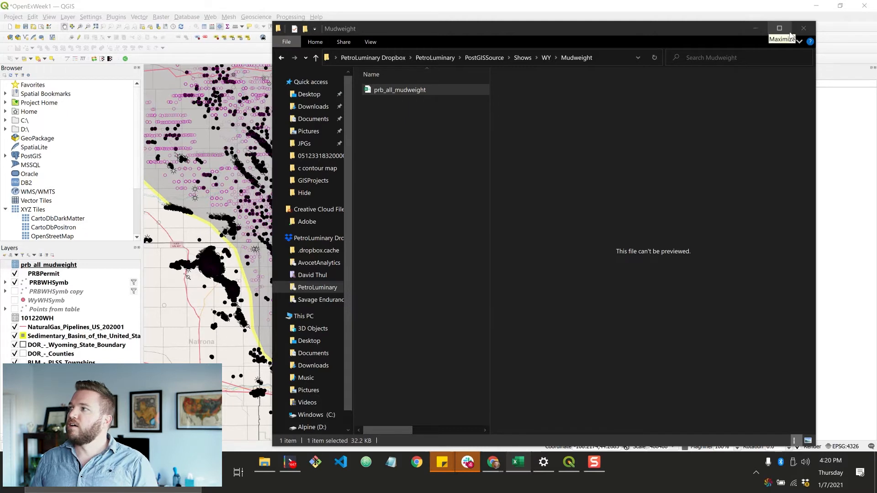
pyautogui.click(757, 30)
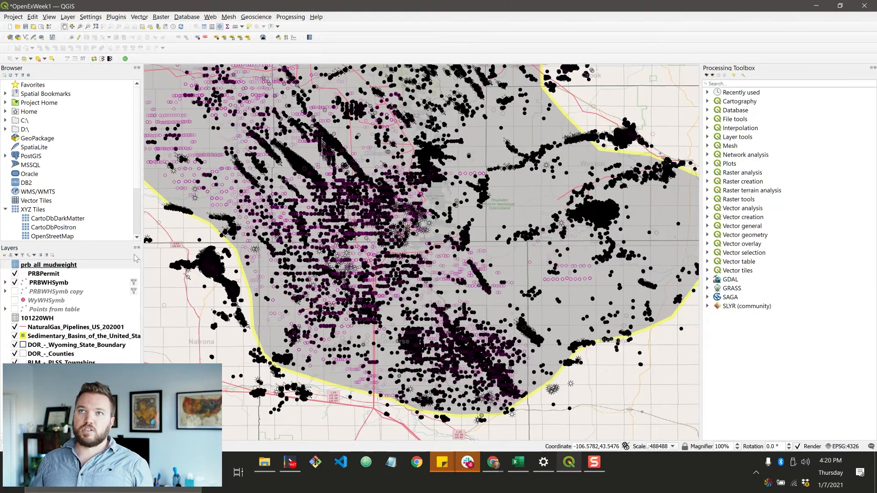
# Start a new relation in the project properties and name it PRBWH-Mudweight.
pyautogui.click(16, 18)
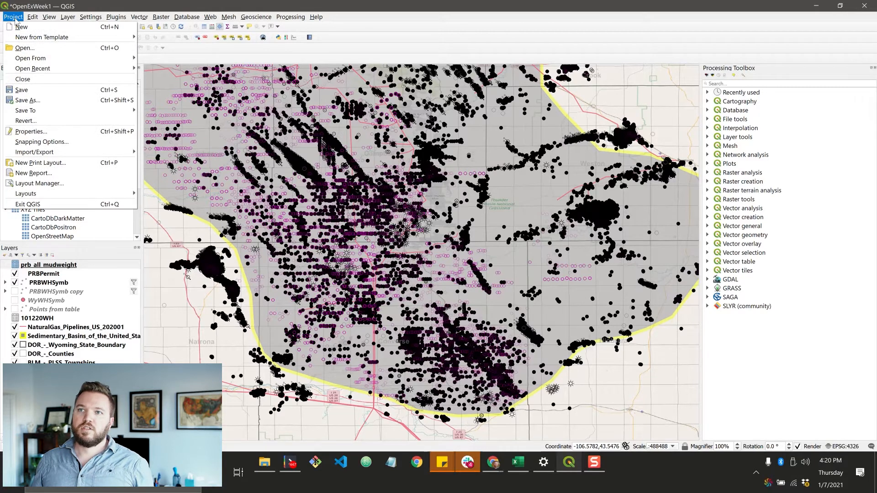
pyautogui.click(34, 133)
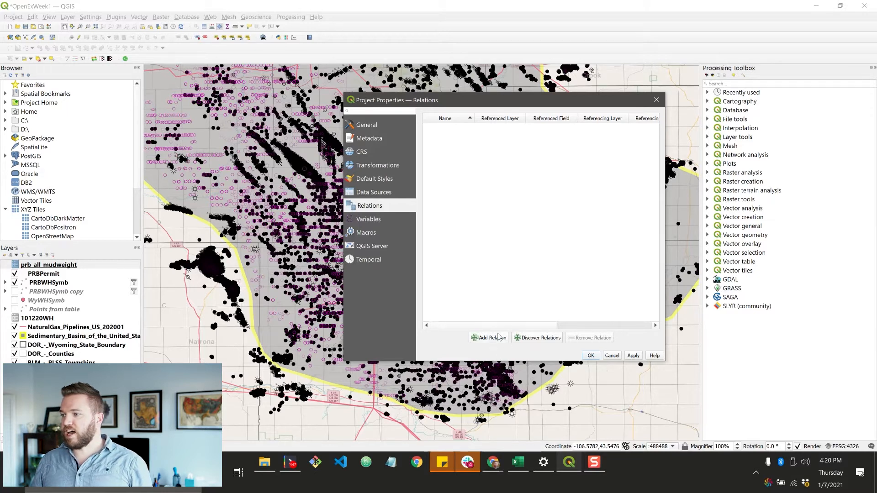
pyautogui.click(482, 338)
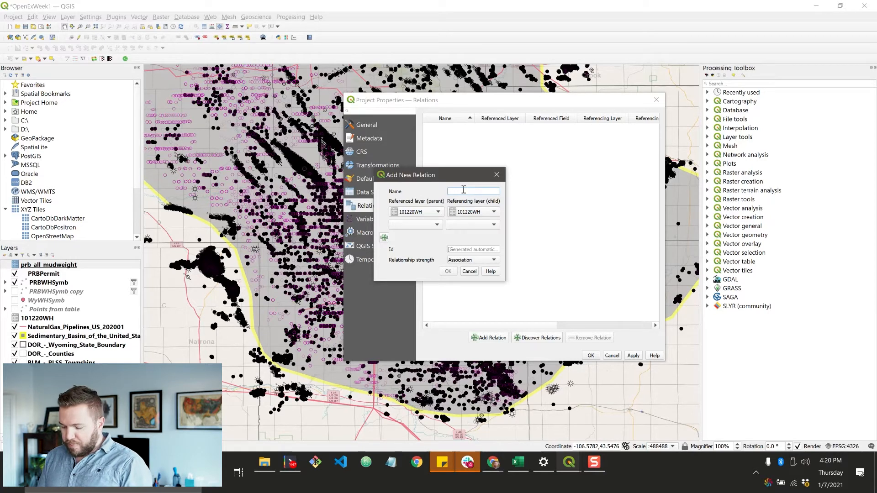
pyautogui.write('RBWH')
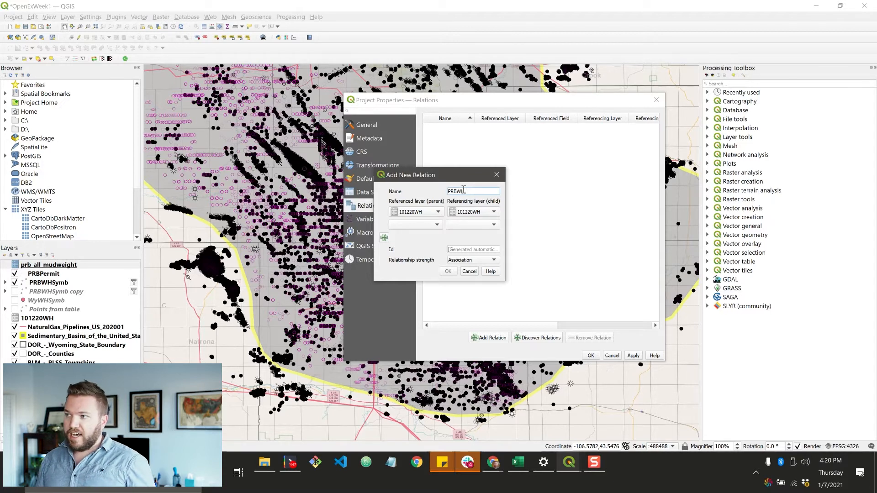
pyautogui.write('_Mud')
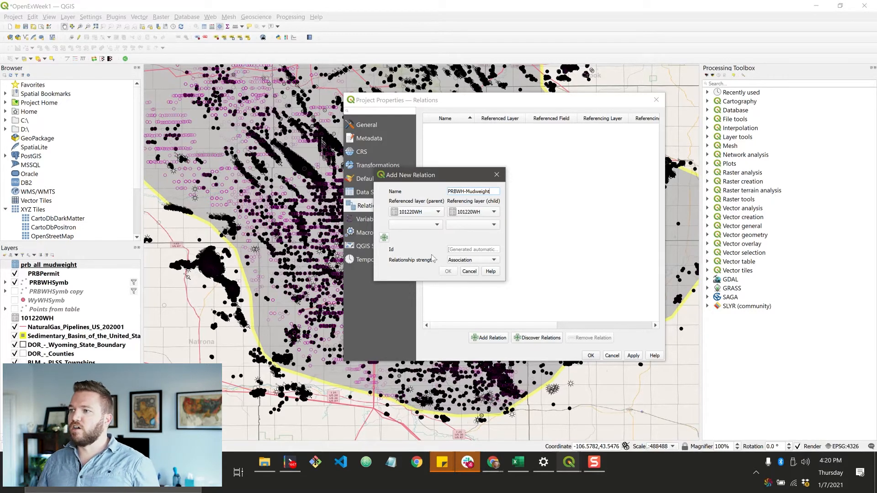
# Set PRBWHSymb as the relation's referenced parent layer and prb_all_mudweight as its referencing child layer.
pyautogui.click(420, 212)
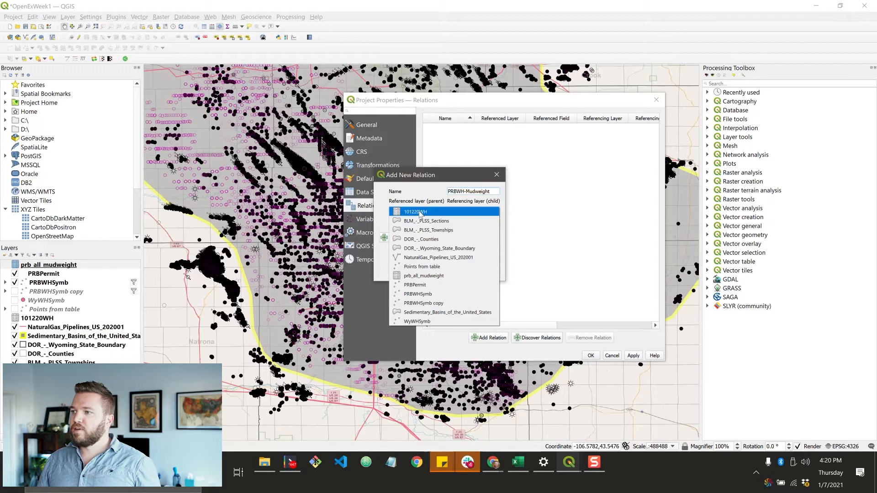
pyautogui.click(420, 213)
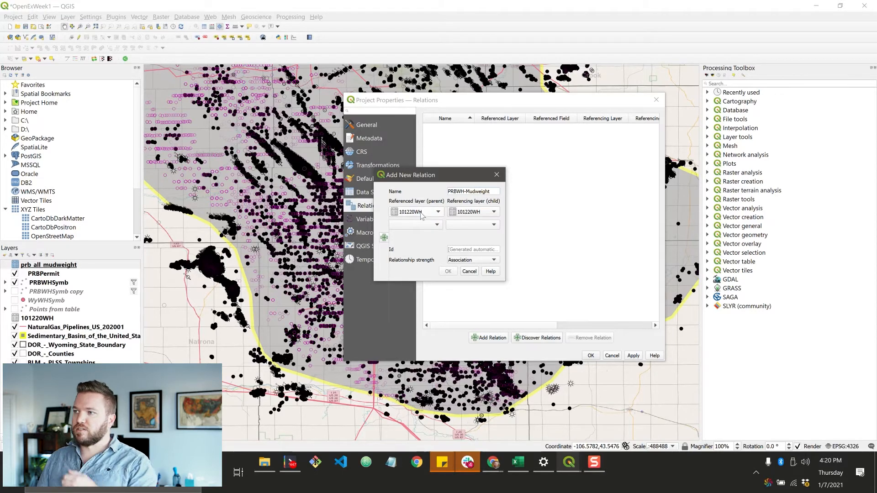
pyautogui.click(420, 213)
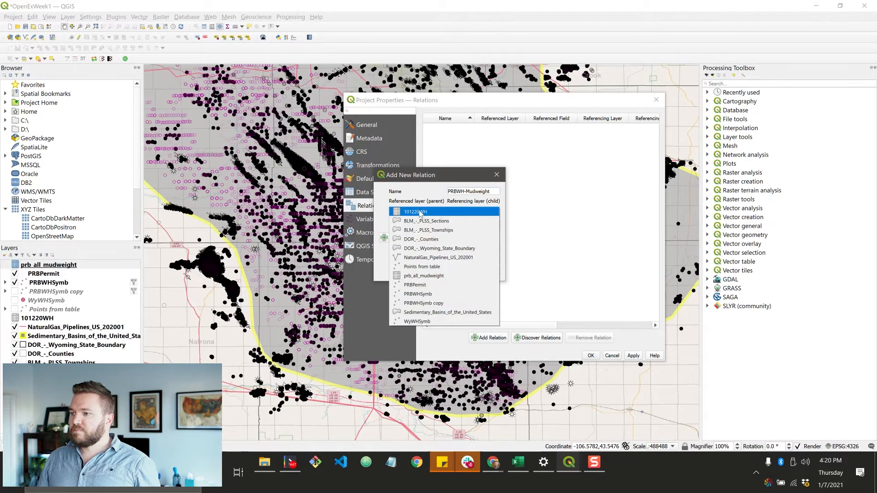
pyautogui.click(414, 295)
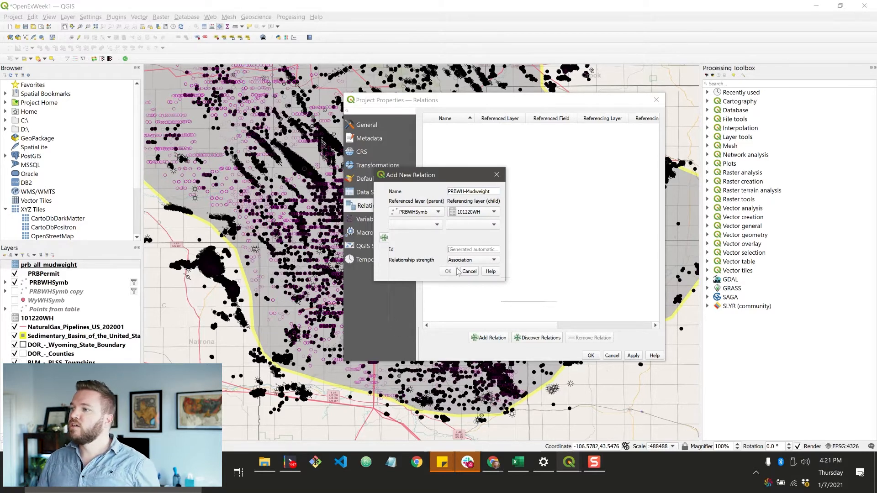
pyautogui.click(488, 212)
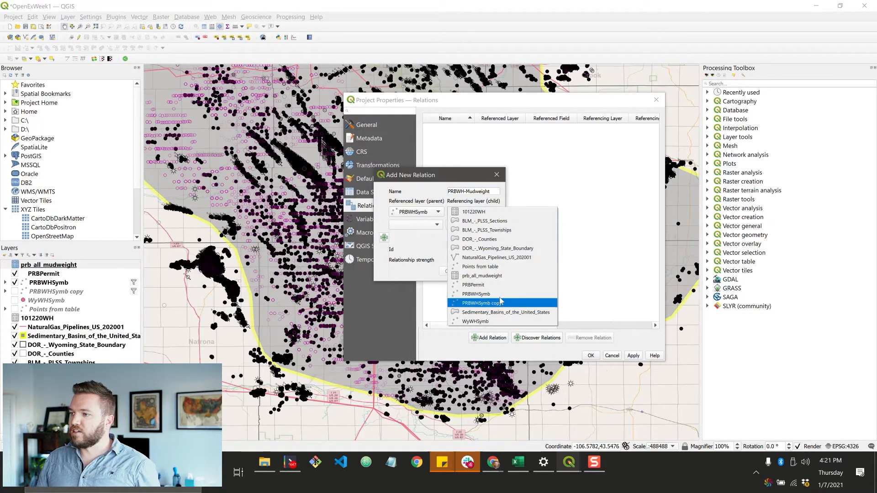
pyautogui.click(493, 276)
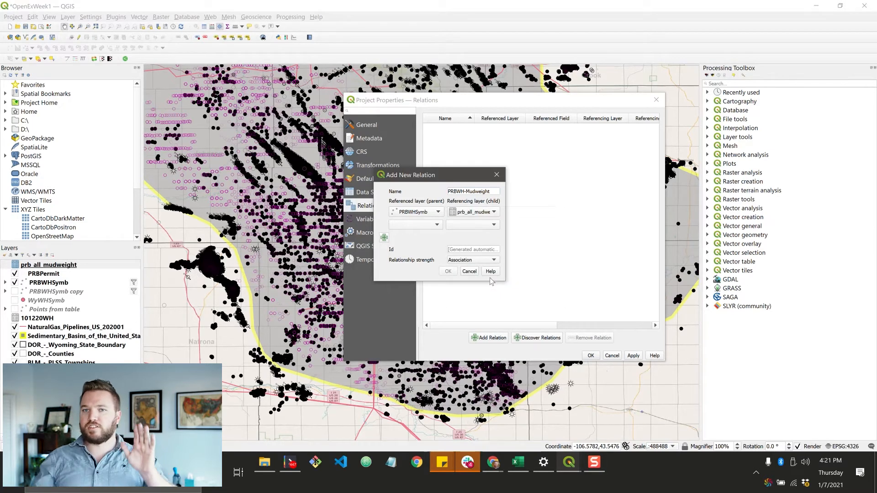
# Link the parent field ULI to the child field API, and save the relation in the project properties.
pyautogui.click(419, 226)
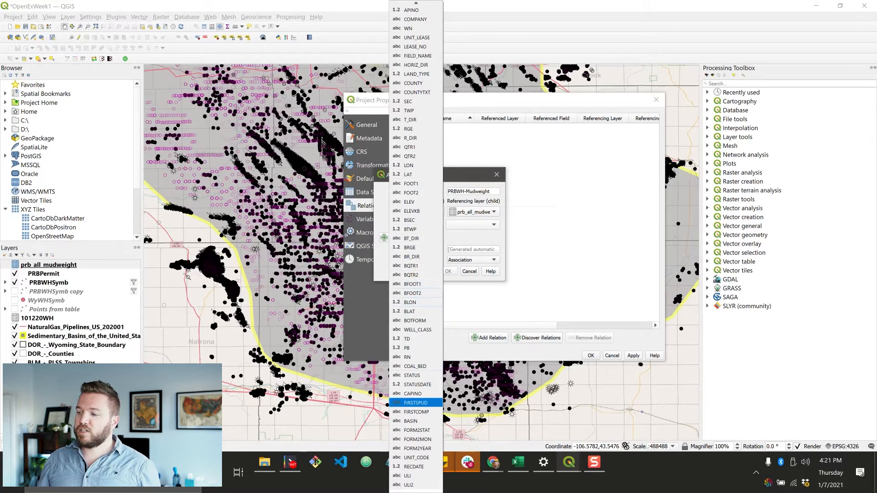
pyautogui.click(411, 476)
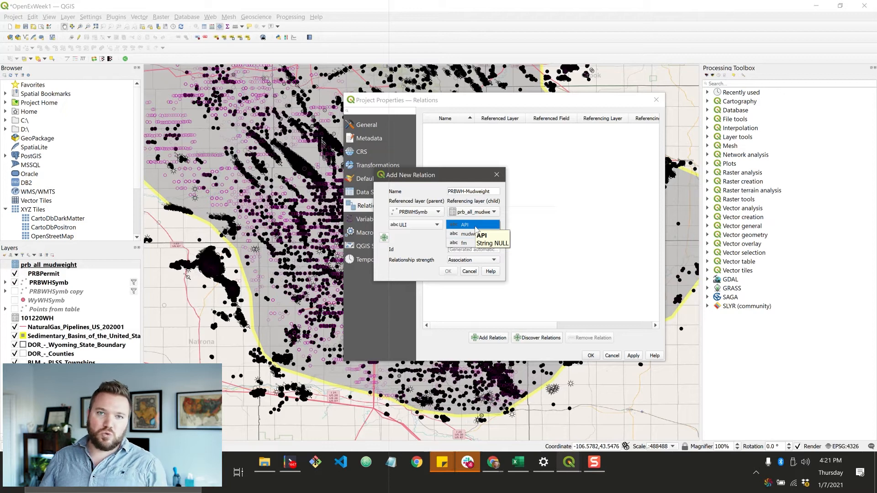
pyautogui.click(474, 225)
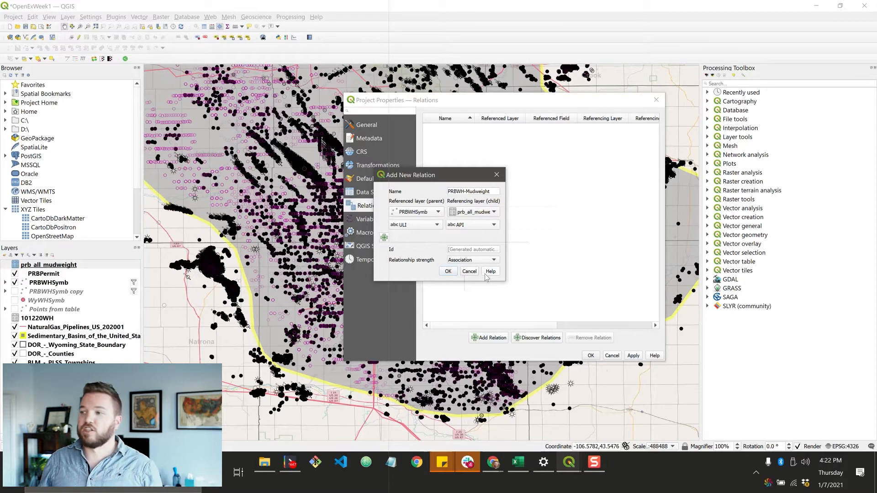
pyautogui.click(448, 272)
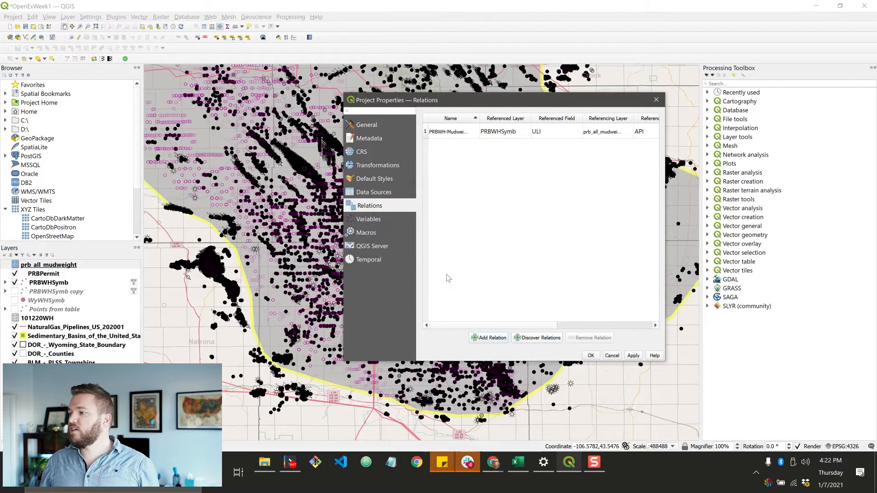
pyautogui.click(590, 357)
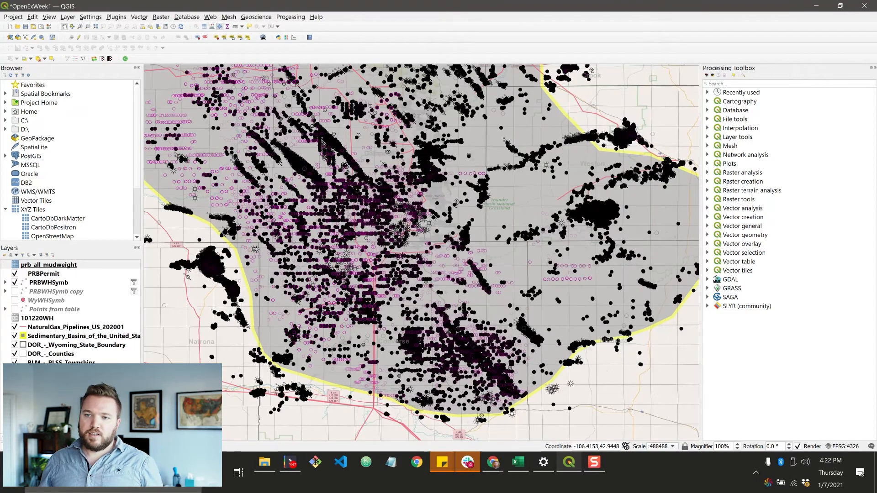
# Open the PRBWHSymb attribute table in table view and examine its ULI and ULI2 columns.
pyautogui.rightClick(46, 283)
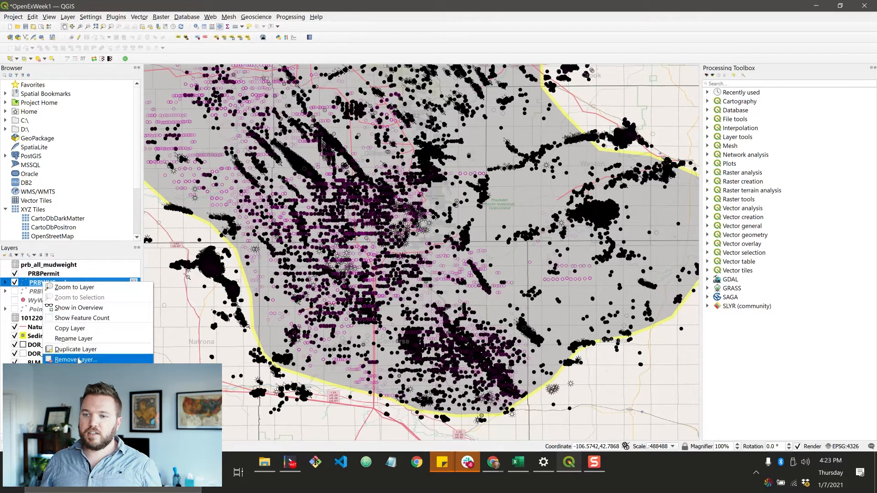
pyautogui.click(69, 475)
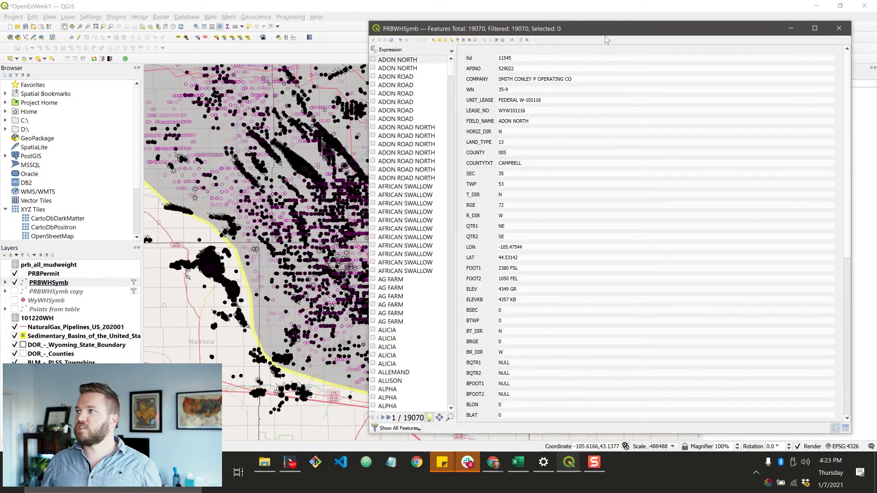
pyautogui.moveTo(606, 36); pyautogui.dragTo(544, 39)
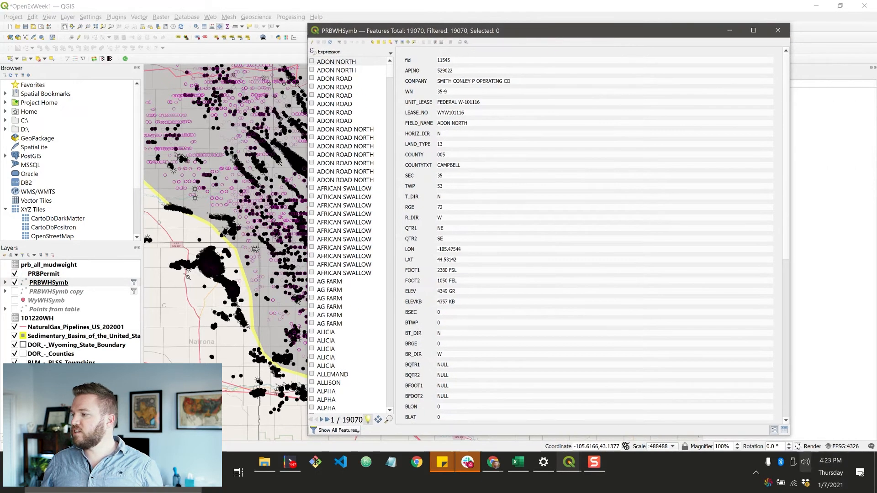
pyautogui.click(785, 429)
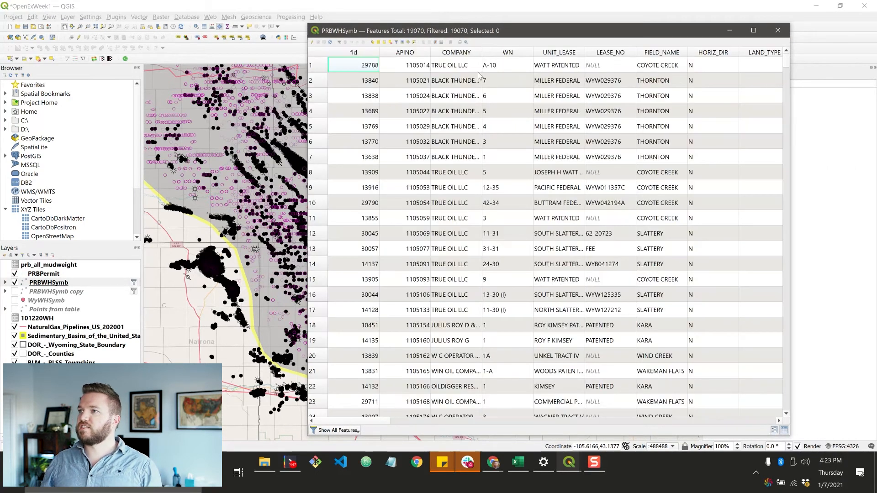
pyautogui.moveTo(484, 34); pyautogui.dragTo(433, 27)
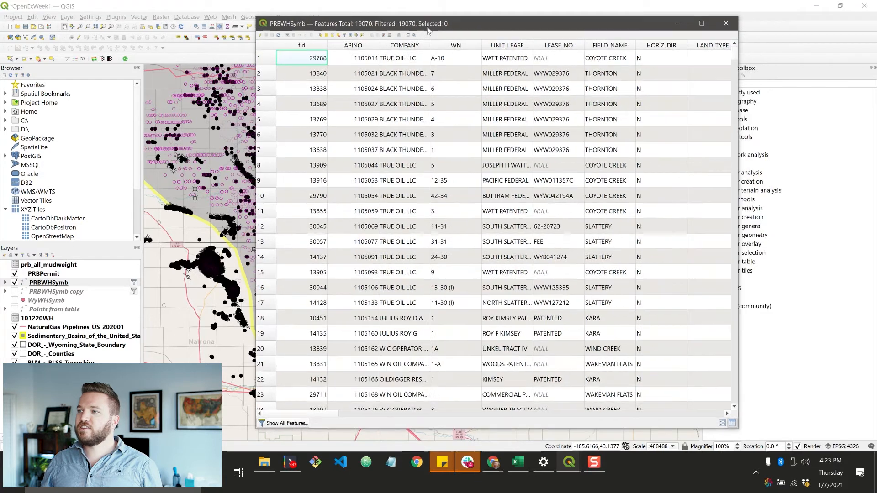
pyautogui.moveTo(290, 414); pyautogui.dragTo(733, 412)
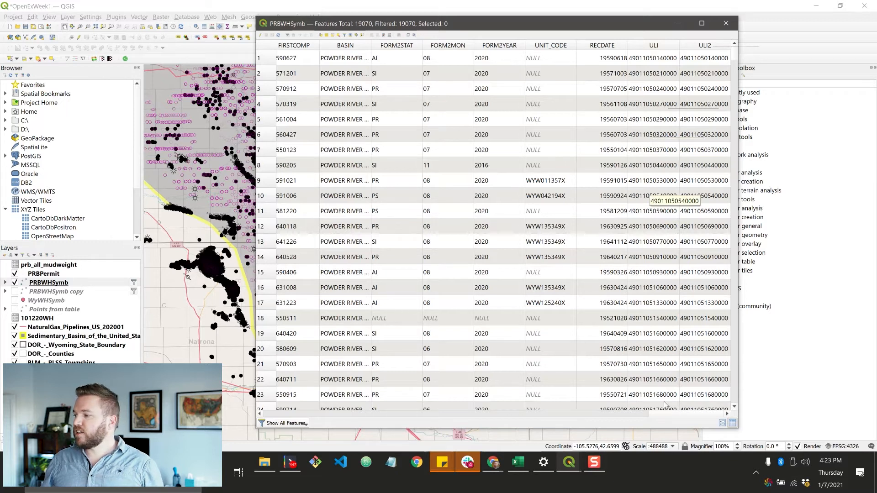
# Show the PRBWHSymb records in form view and inspect the PRBWH-Mudweight relation section below the ULI fields.
pyautogui.click(722, 423)
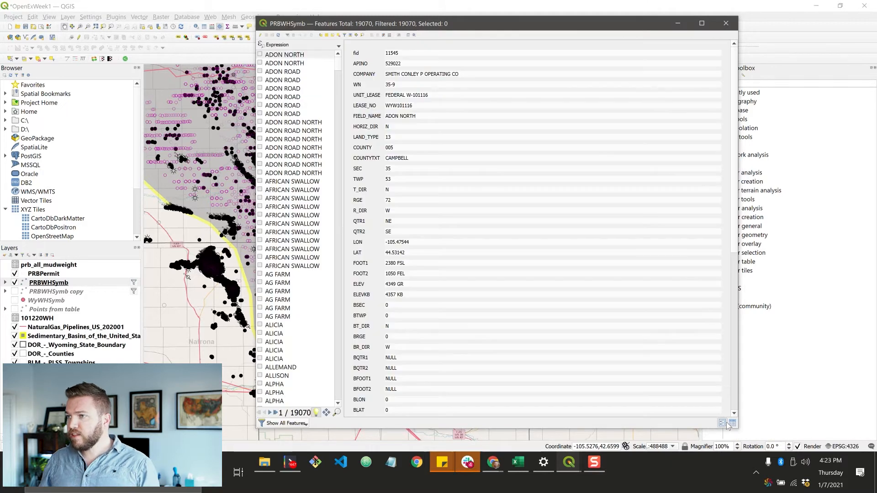
pyautogui.scroll(-2, 538, 231)
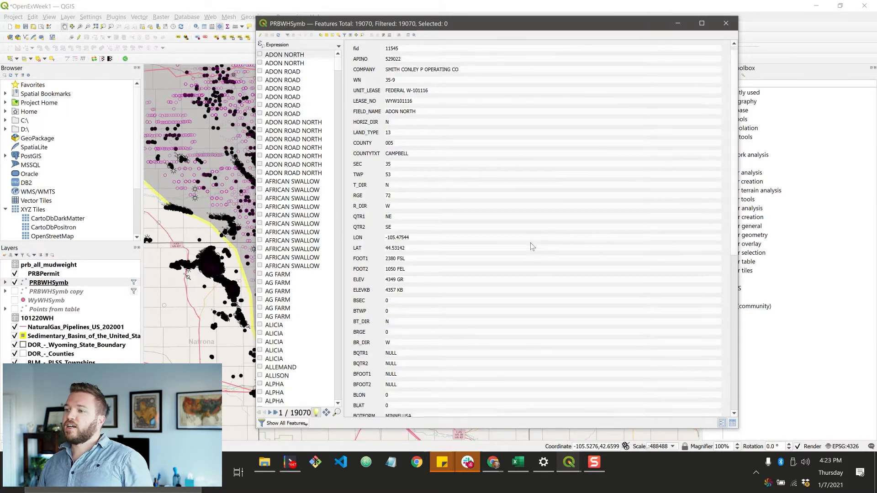
pyautogui.scroll(-8, 518, 212)
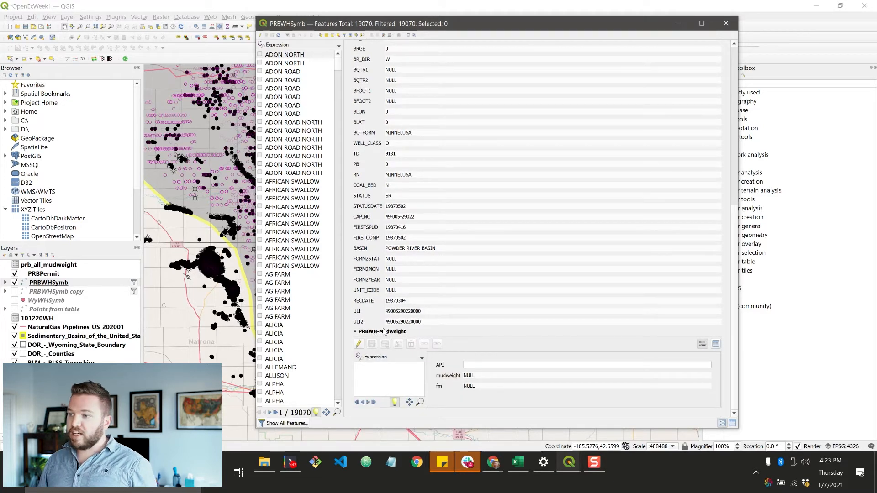
pyautogui.click(356, 332)
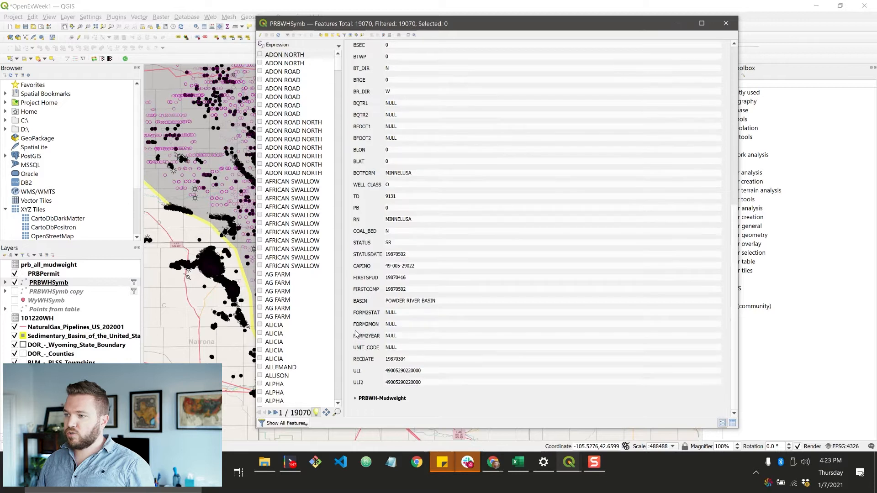
pyautogui.click(356, 400)
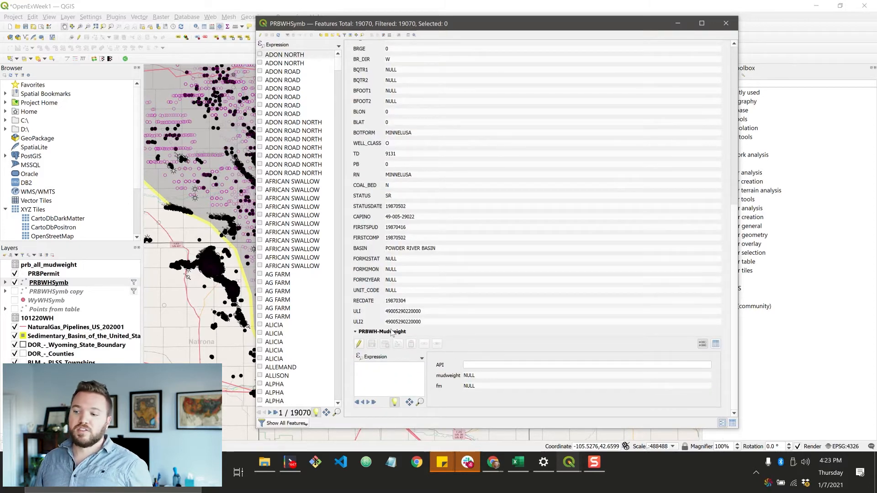
pyautogui.click(525, 468)
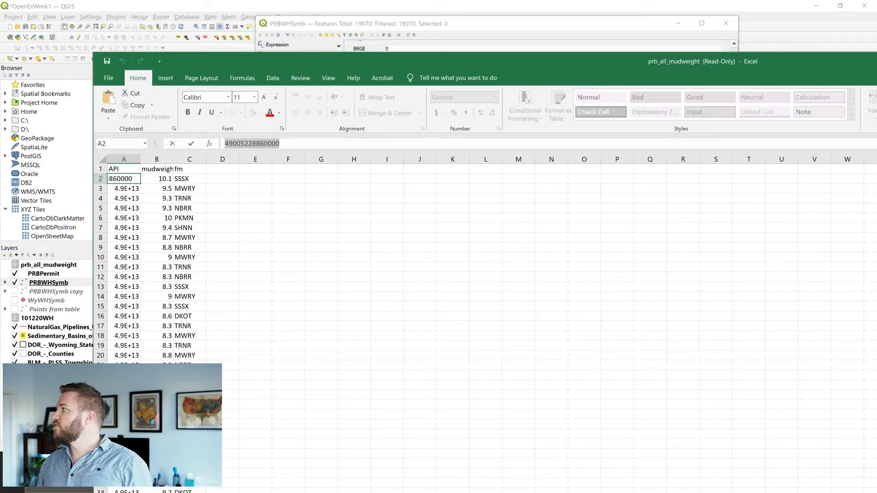
pyautogui.click(876, 61)
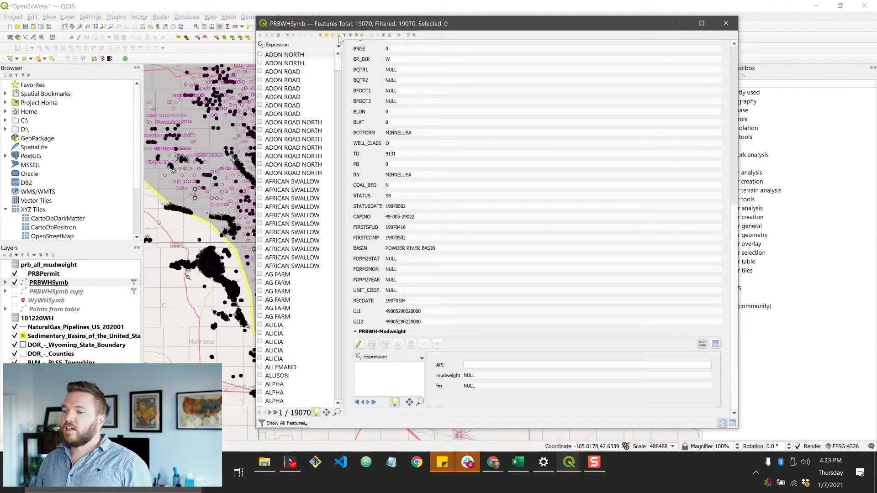
pyautogui.click(285, 423)
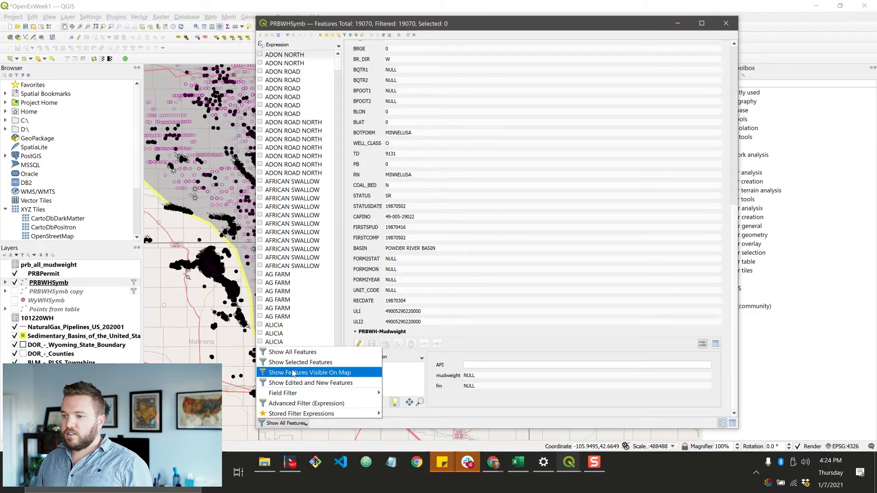
pyautogui.moveTo(289, 393)
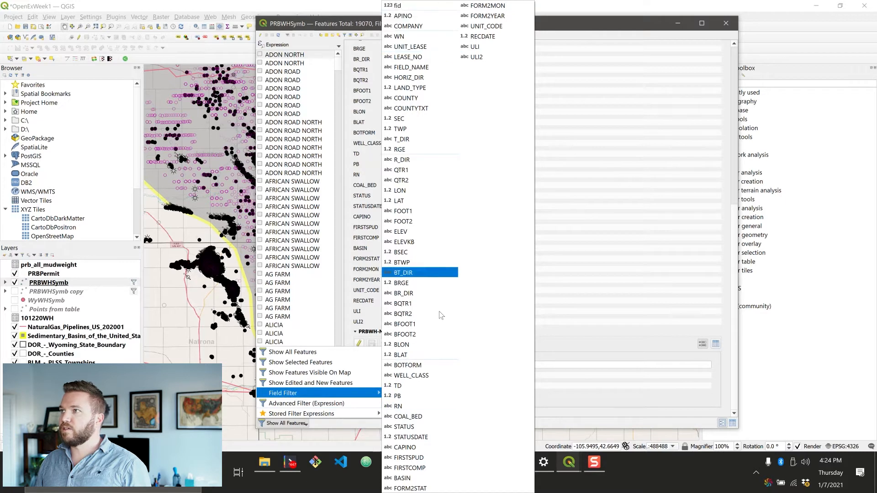
pyautogui.click(475, 46)
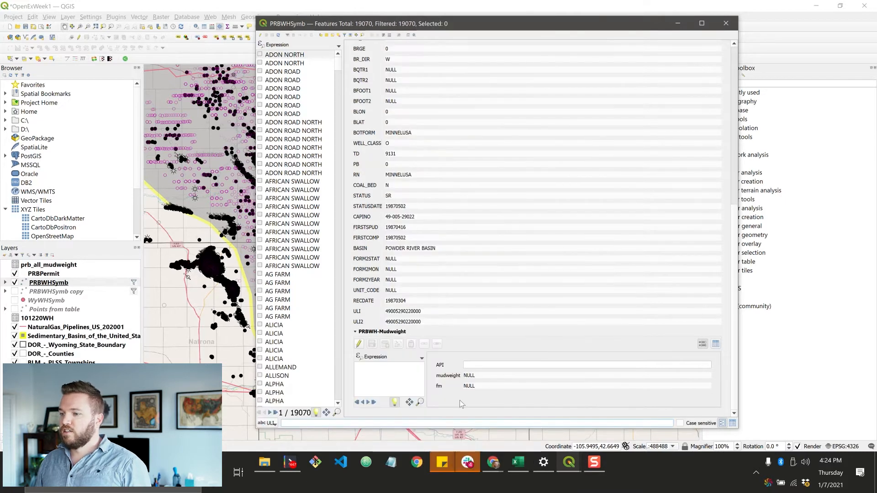
pyautogui.hotkey('ctrl', 'v')
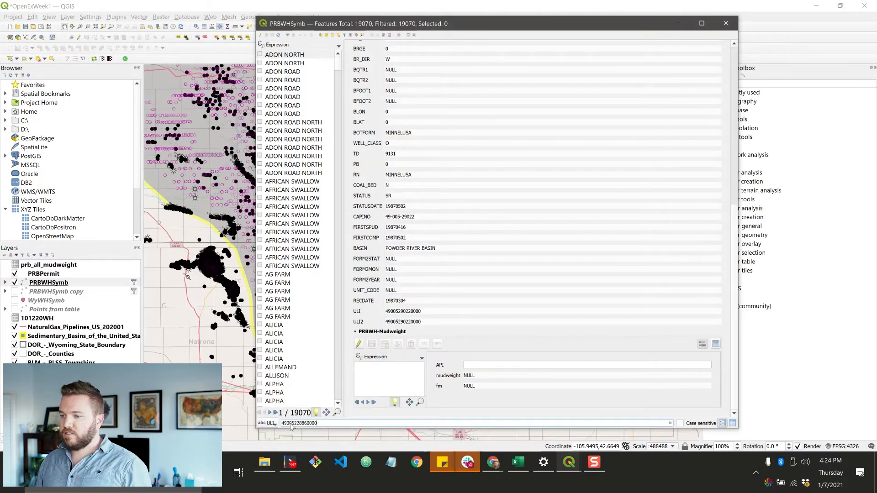
pyautogui.click(441, 432)
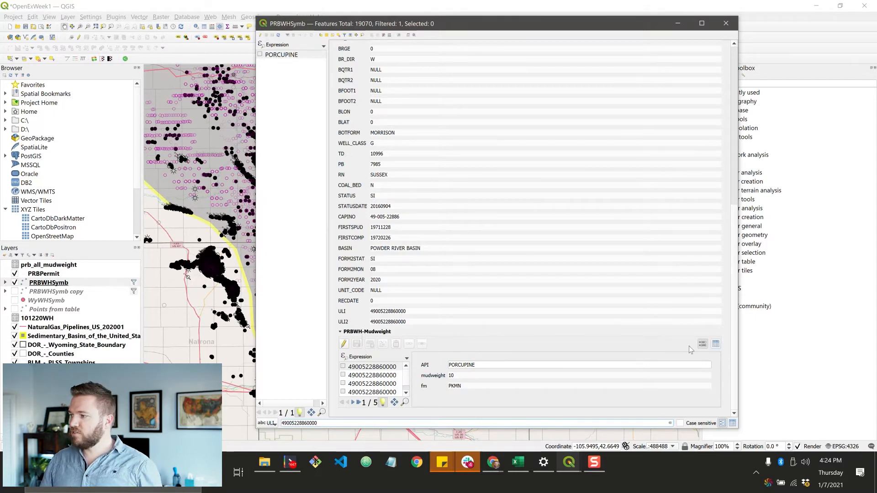
# Show the well's related PRBWH-Mudweight records as a table and check the mud weight and formation of each record.
pyautogui.click(715, 345)
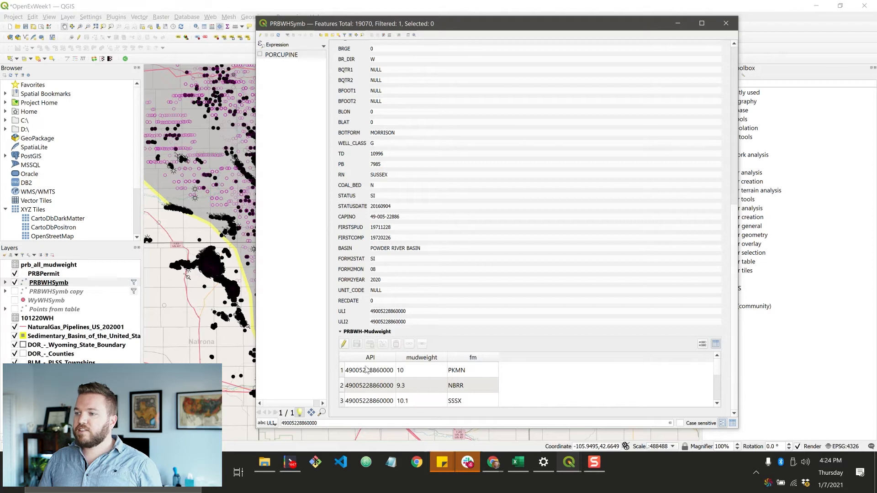
pyautogui.scroll(-1, 469, 379)
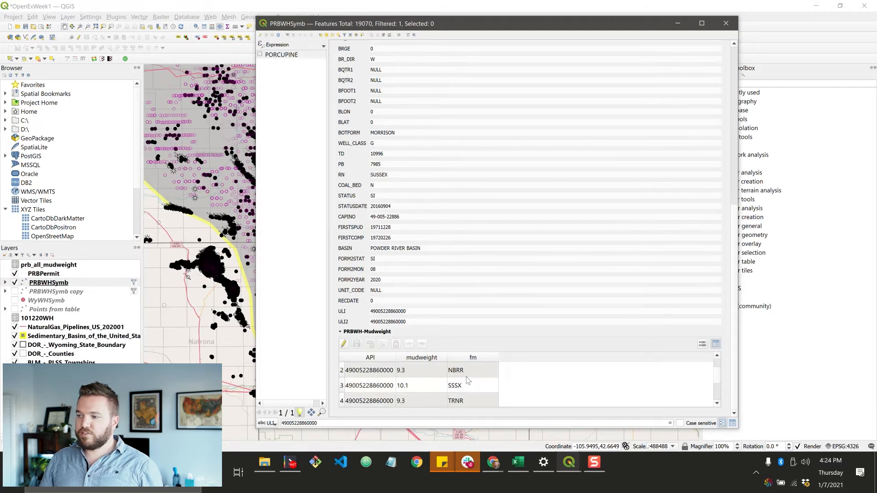
pyautogui.scroll(-1, 468, 381)
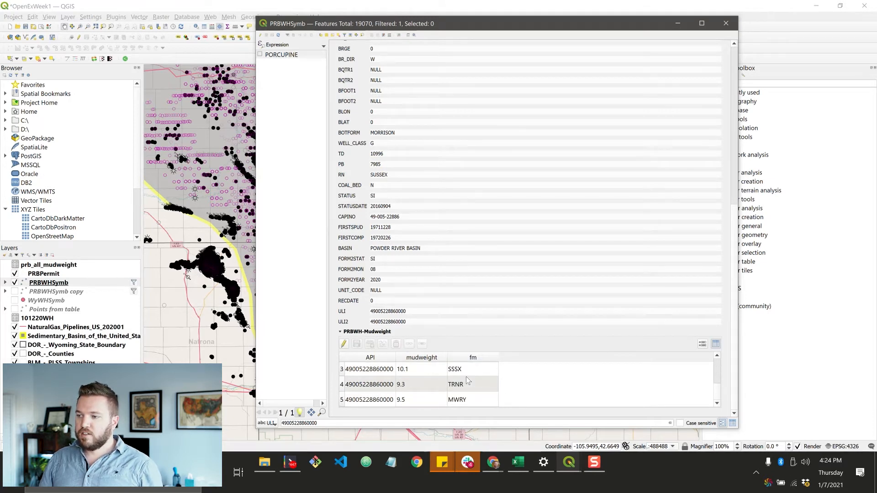
pyautogui.scroll(3, 468, 381)
pyautogui.scroll(-3, 469, 382)
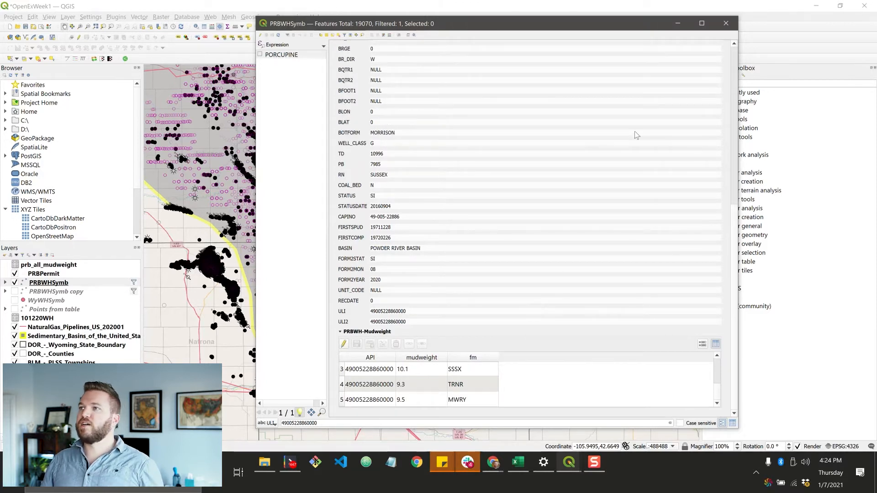
# Review the filtered well's own attribute fields above the PRBWH-Mudweight section, from fid down to ULI2.
pyautogui.scroll(3, 581, 198)
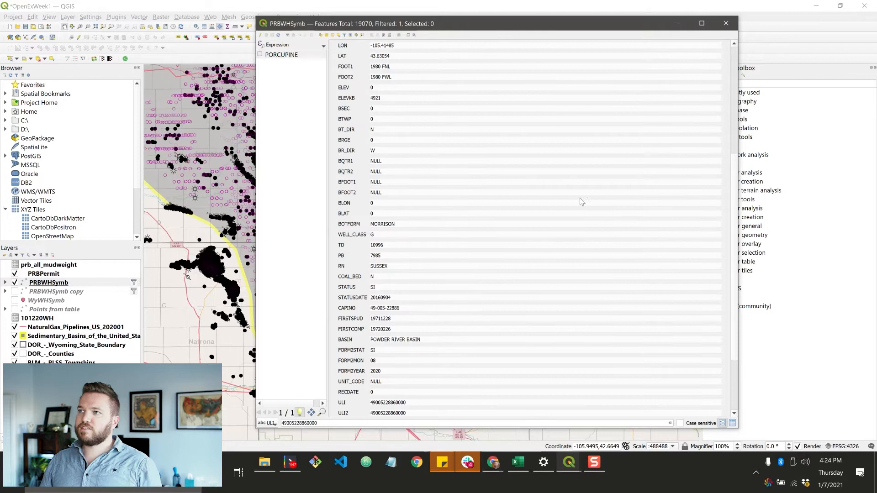
pyautogui.scroll(3, 473, 166)
pyautogui.scroll(3, 482, 186)
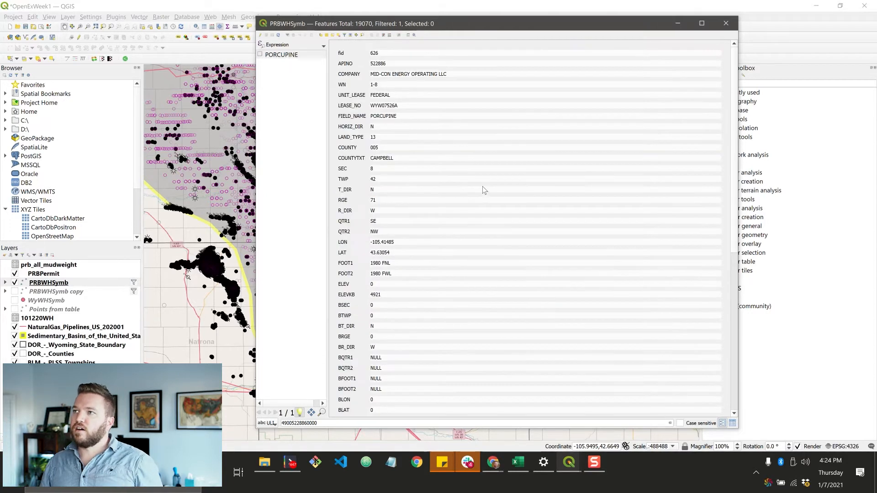
pyautogui.scroll(-10, 484, 187)
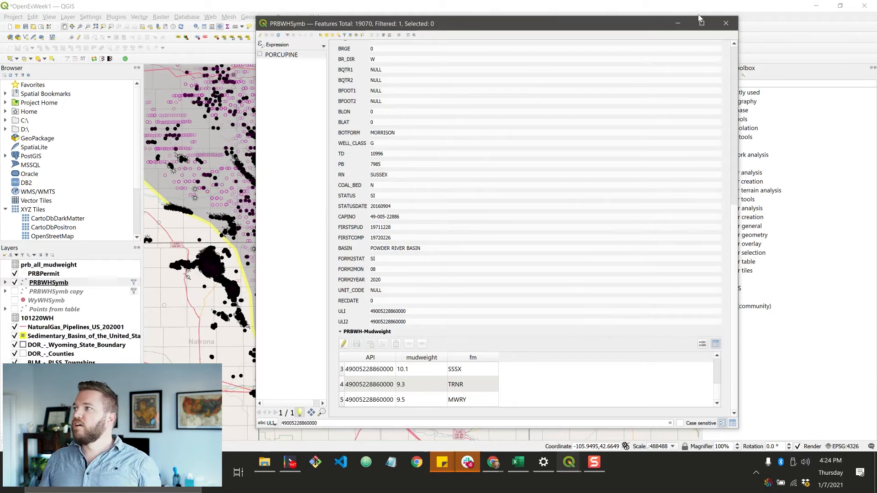
# Put the attribute table away and set PRBWHSymb's attributes form to Drag and Drop Designer in a widened layer properties dialog.
pyautogui.click(678, 26)
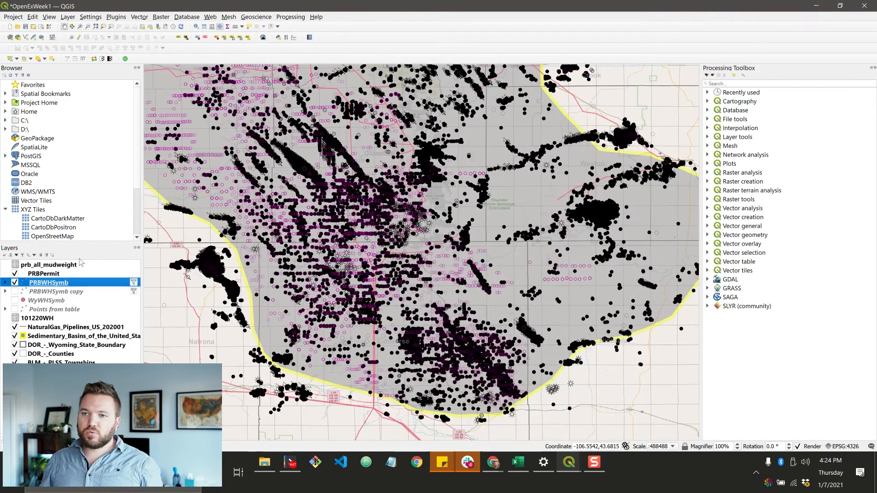
pyautogui.rightClick(55, 283)
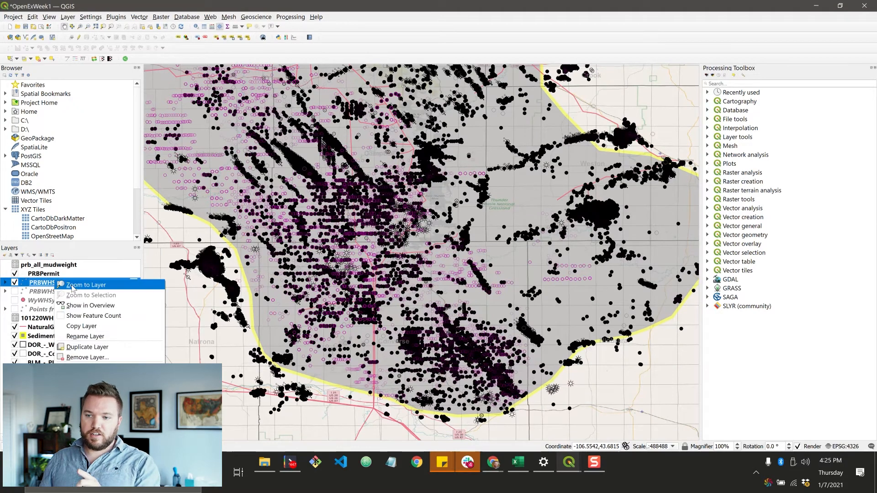
pyautogui.click(82, 471)
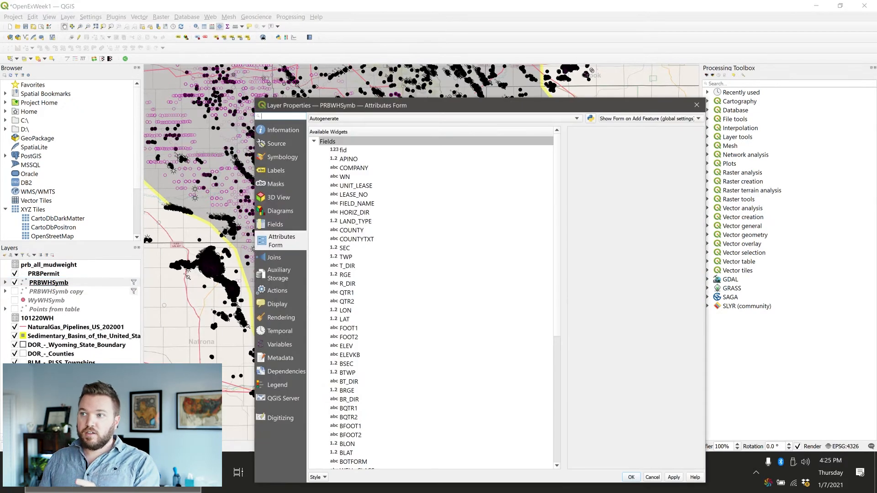
pyautogui.moveTo(402, 101); pyautogui.dragTo(383, 39)
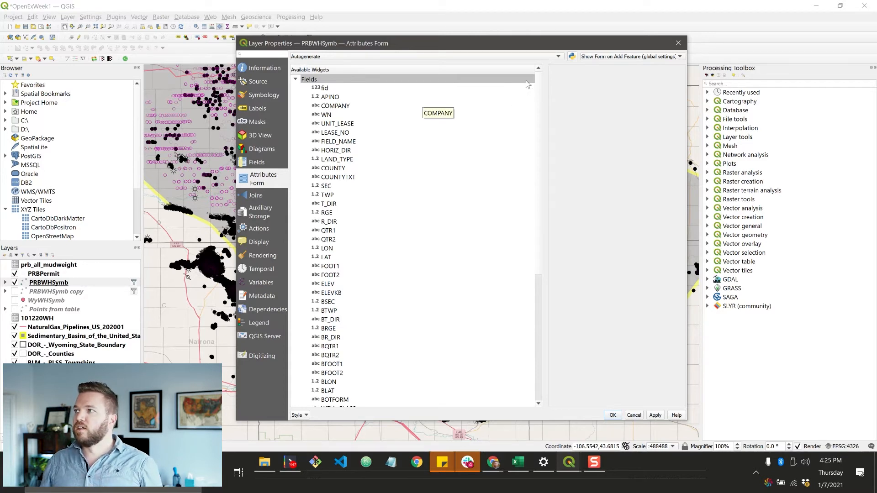
pyautogui.click(542, 58)
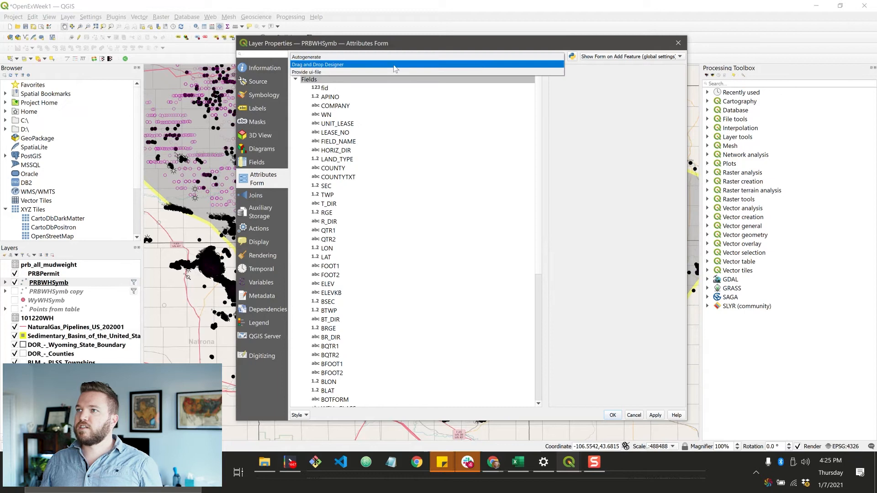
pyautogui.click(304, 66)
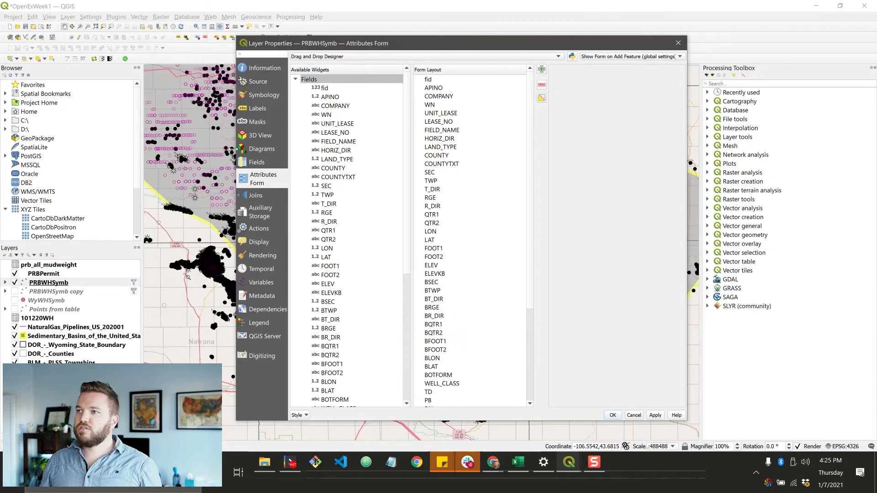
pyautogui.moveTo(232, 149); pyautogui.dragTo(117, 146)
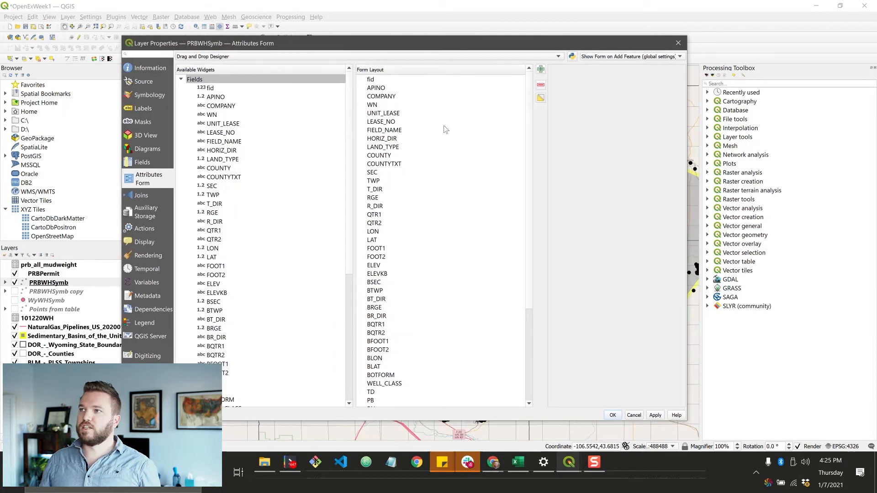
# Look through the APINO, COMPANY, WN and SEC entries in the form layout and their widget settings.
pyautogui.click(374, 89)
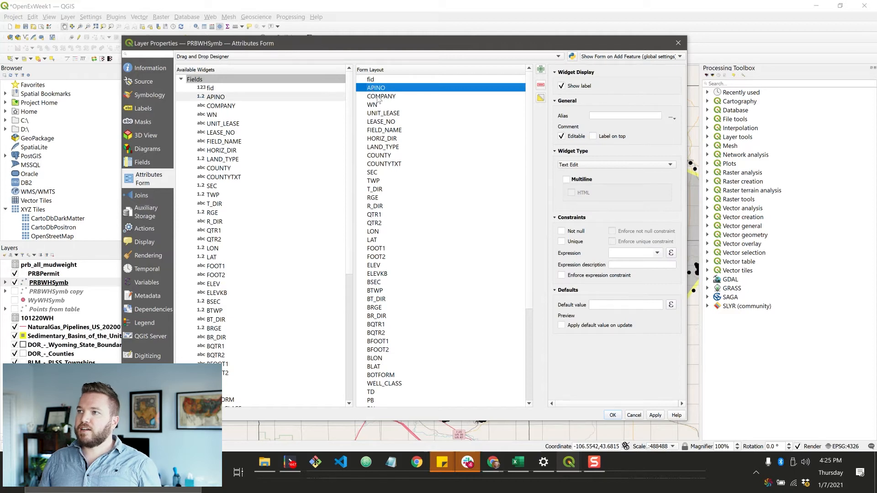
pyautogui.click(377, 97)
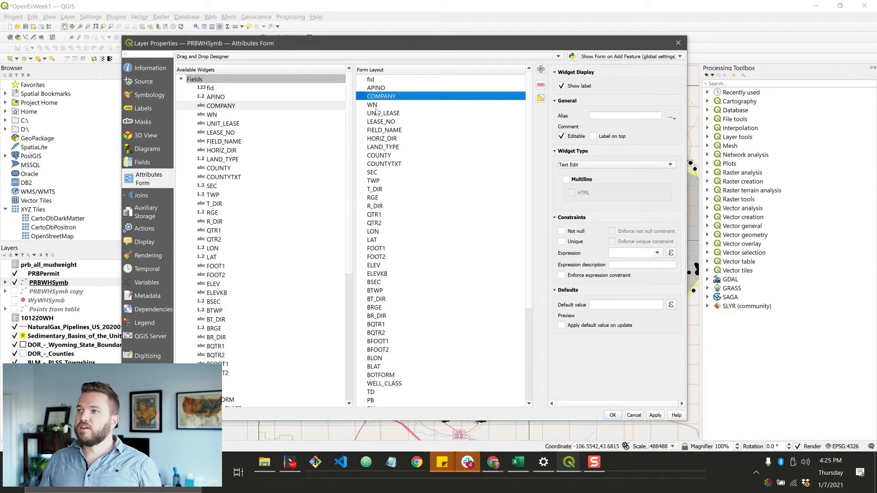
pyautogui.click(375, 108)
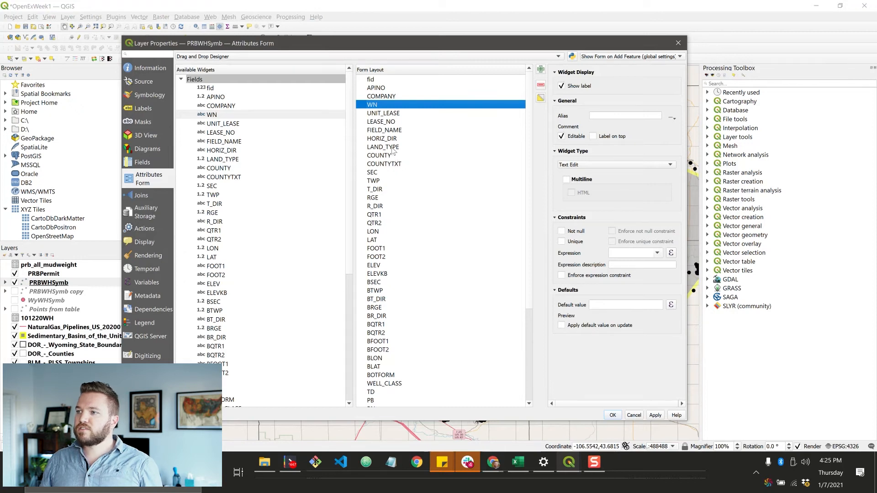
pyautogui.click(370, 175)
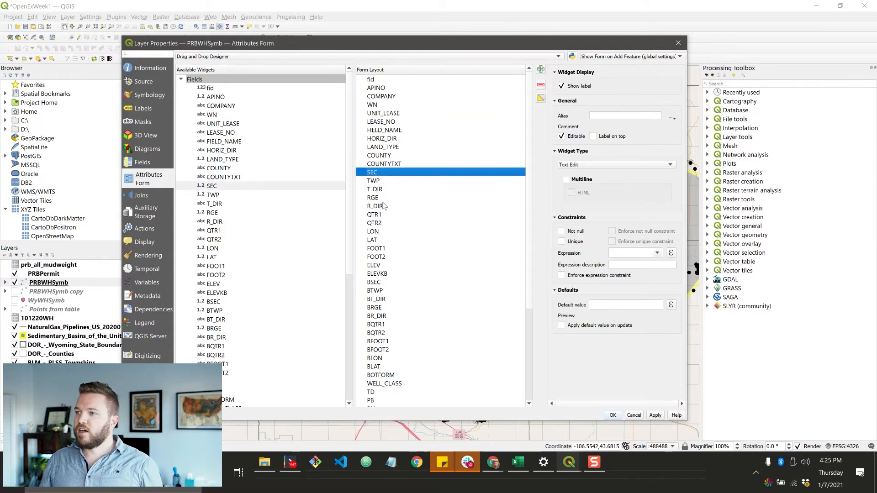
# Remove the QTR1, QTR2, FOOT1 and FOOT2 fields from the PRBWHSymb form layout.
pyautogui.click(374, 215)
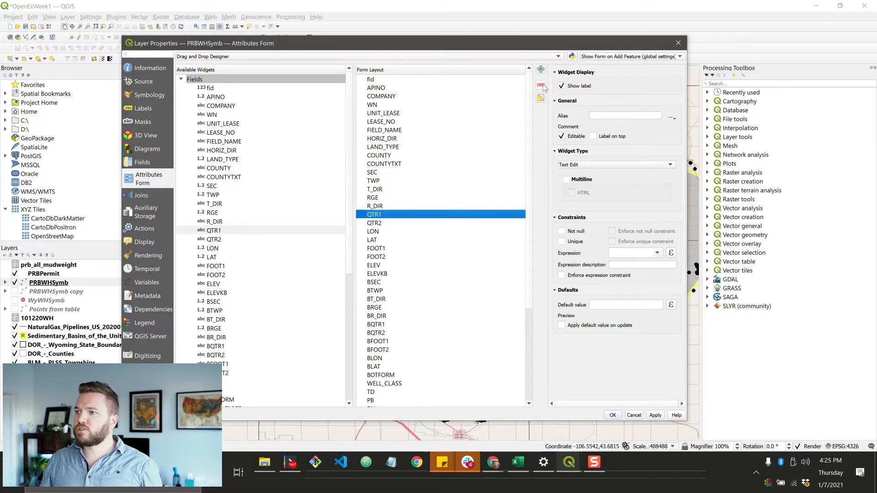
pyautogui.click(542, 86)
pyautogui.click(388, 214)
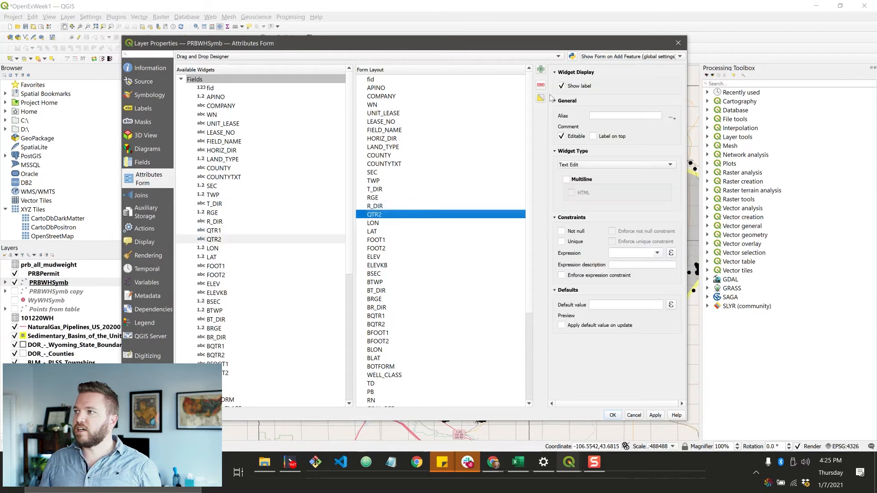
pyautogui.click(541, 87)
pyautogui.click(384, 231)
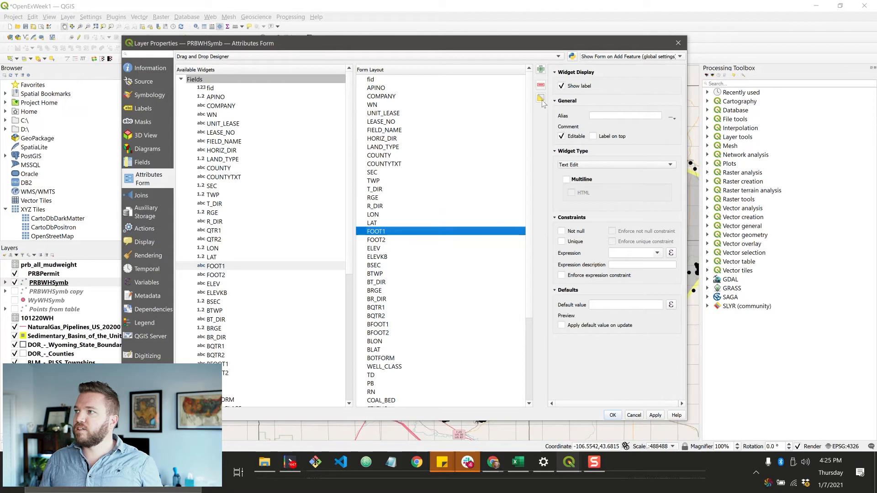
pyautogui.click(541, 85)
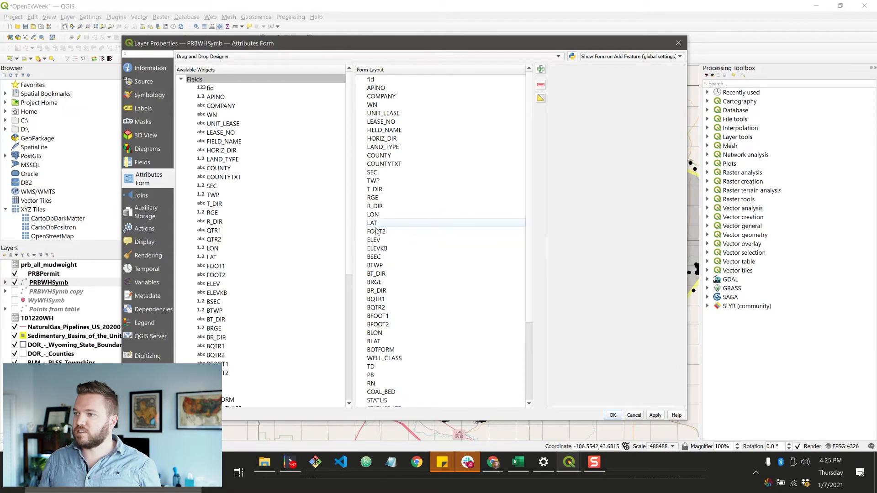
pyautogui.click(377, 231)
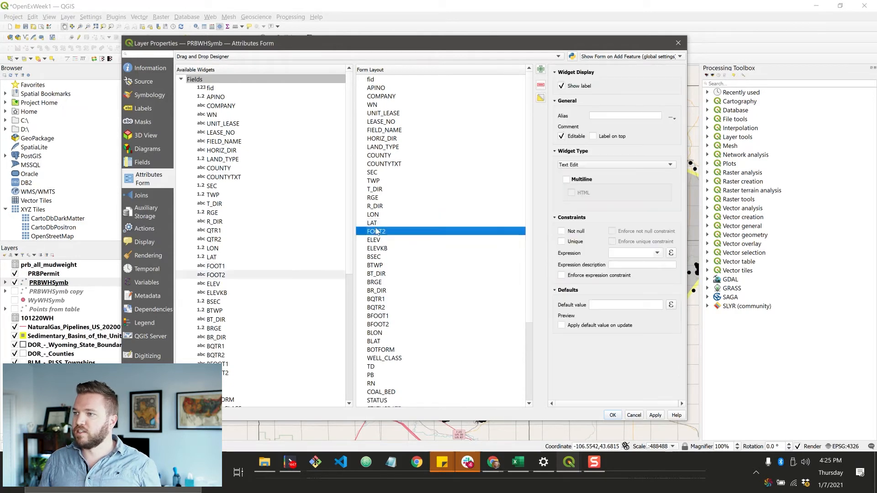
pyautogui.click(541, 86)
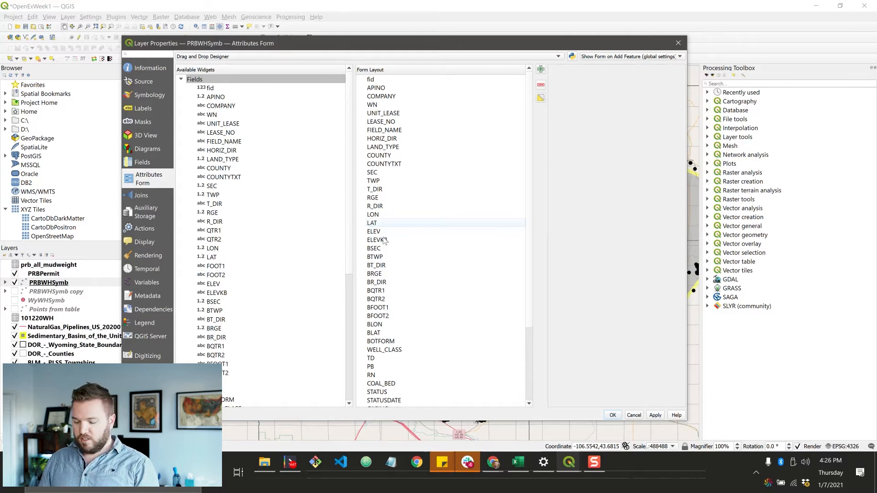
# Remove all fields from UNIT_LEASE through RECDATE from the form layout in one go.
pyautogui.click(380, 114)
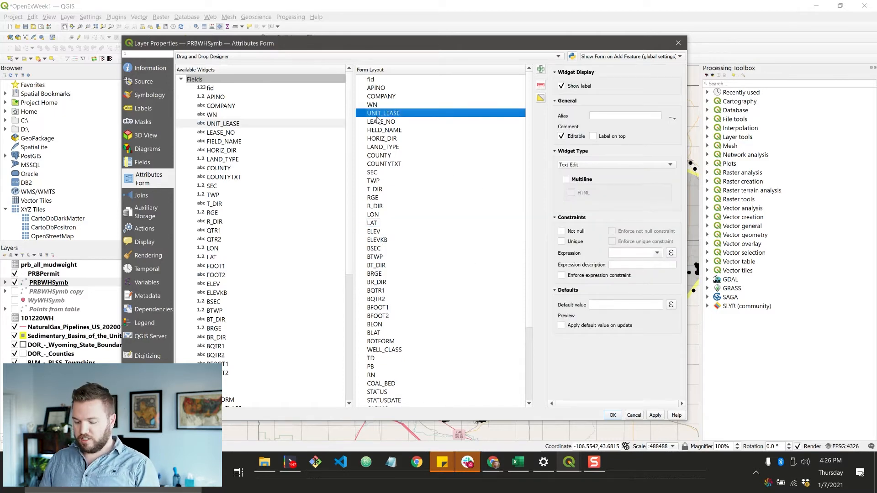
pyautogui.scroll(-4, 405, 360)
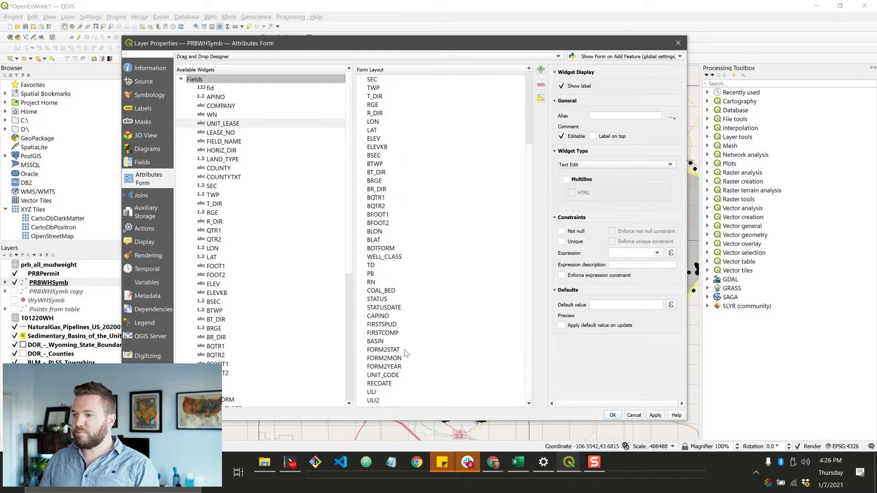
pyautogui.keyDown('shift'); pyautogui.click(379, 383); pyautogui.keyUp('shift')
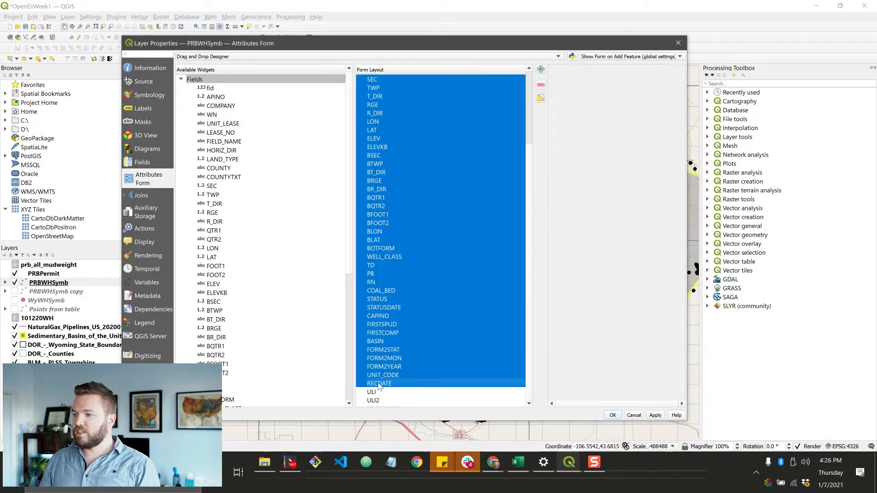
pyautogui.click(540, 86)
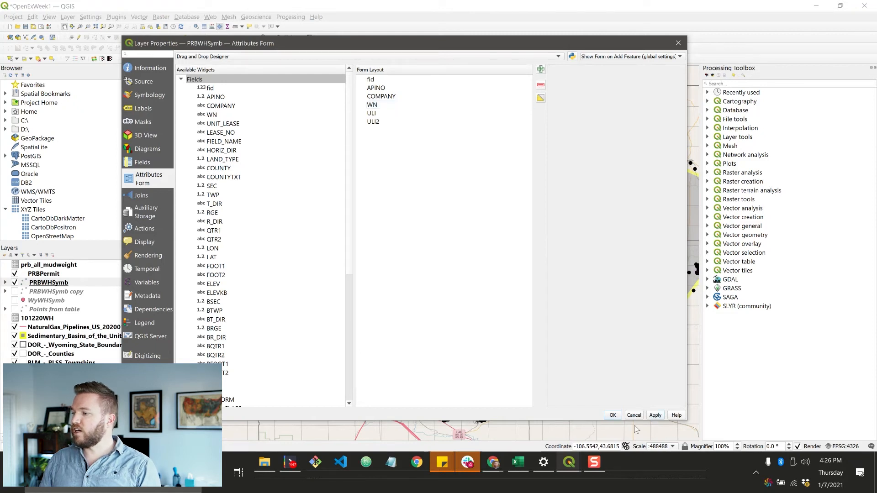
# Accept the reduced PRBWHSymb form layout and reopen the layer's attribute table with the new form.
pyautogui.click(613, 416)
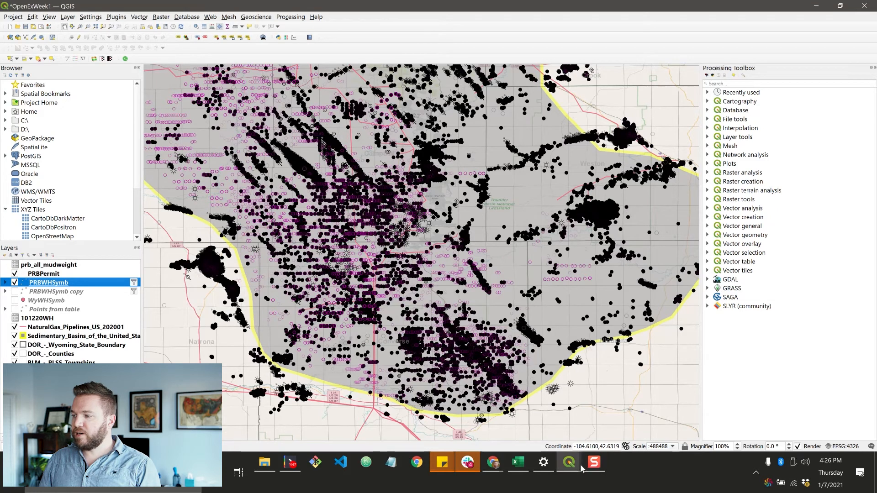
pyautogui.moveTo(575, 470)
pyautogui.click(615, 425)
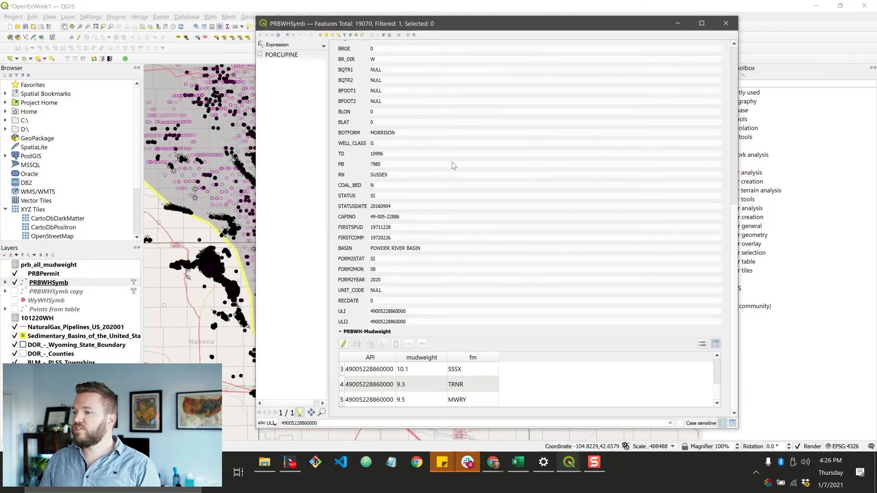
pyautogui.scroll(5, 519, 296)
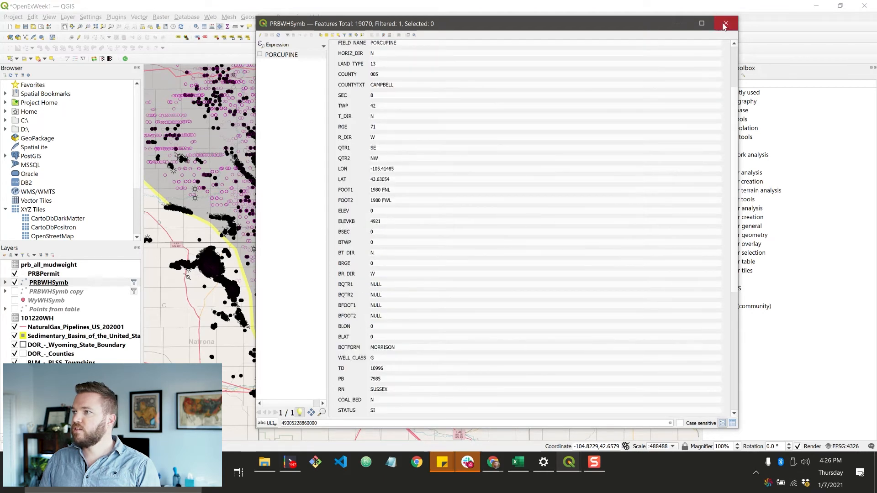
pyautogui.click(726, 22)
pyautogui.rightClick(57, 284)
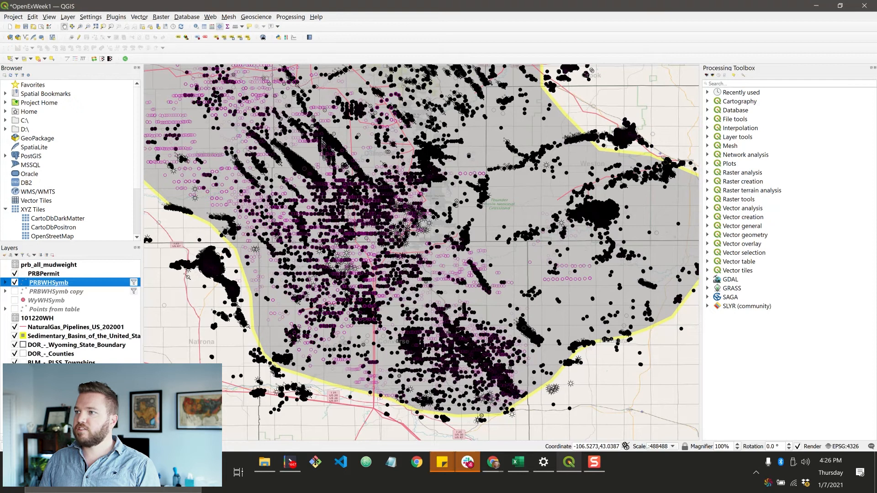
pyautogui.press('F6')
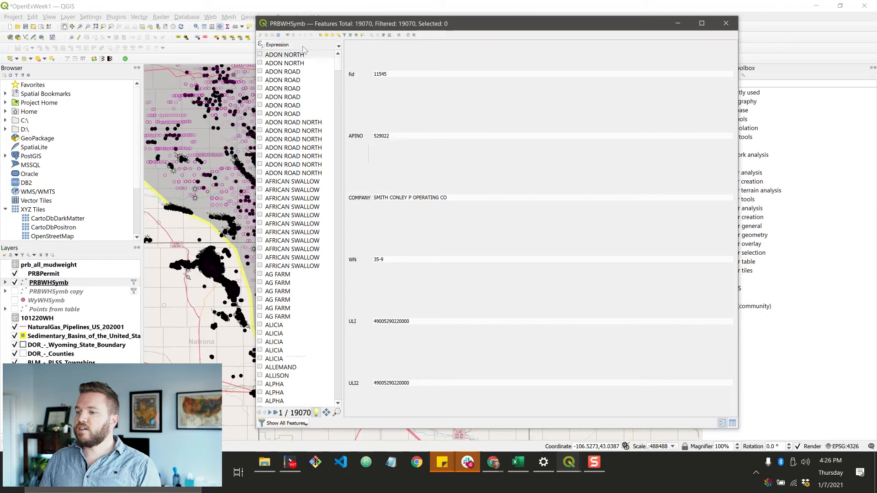
pyautogui.click(283, 424)
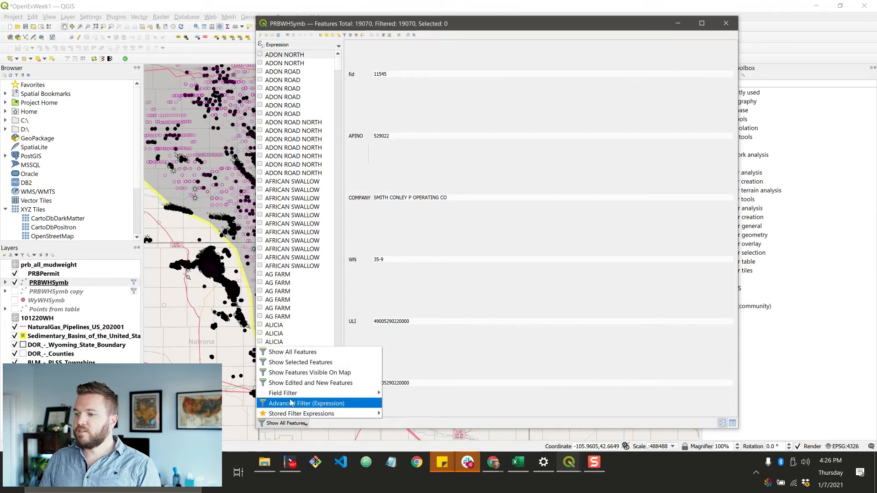
pyautogui.click(290, 404)
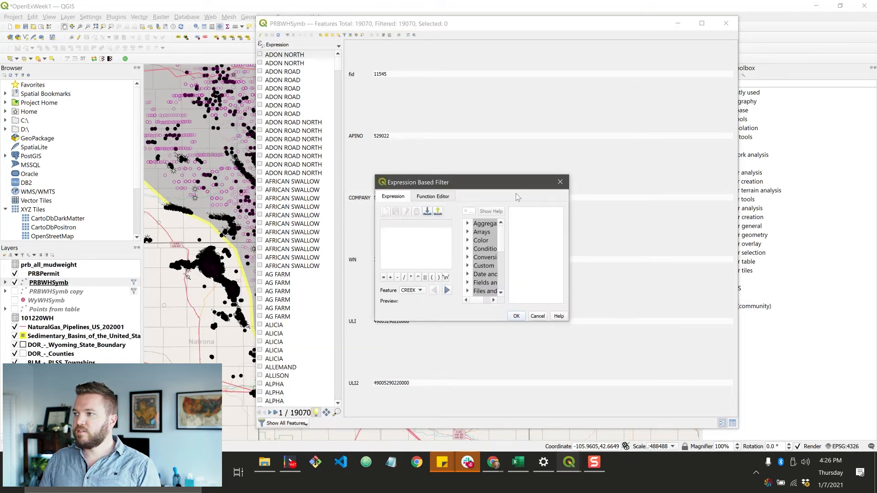
pyautogui.click(560, 182)
pyautogui.click(279, 422)
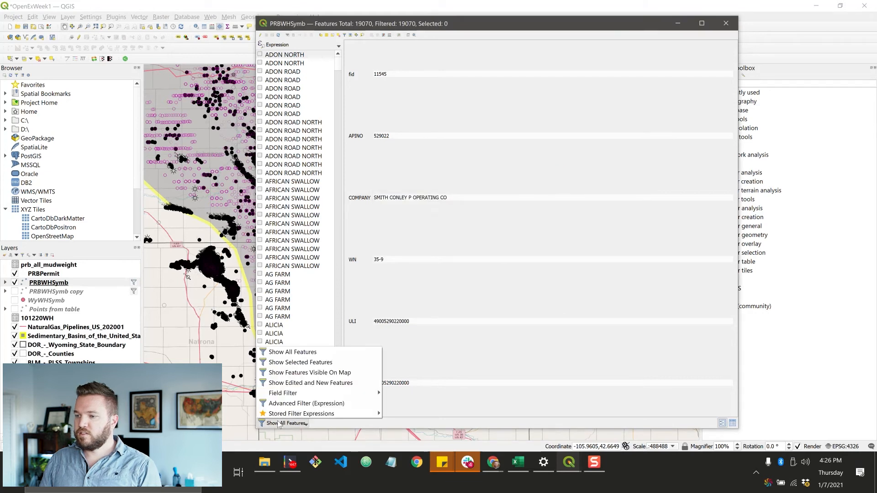
pyautogui.moveTo(300, 396)
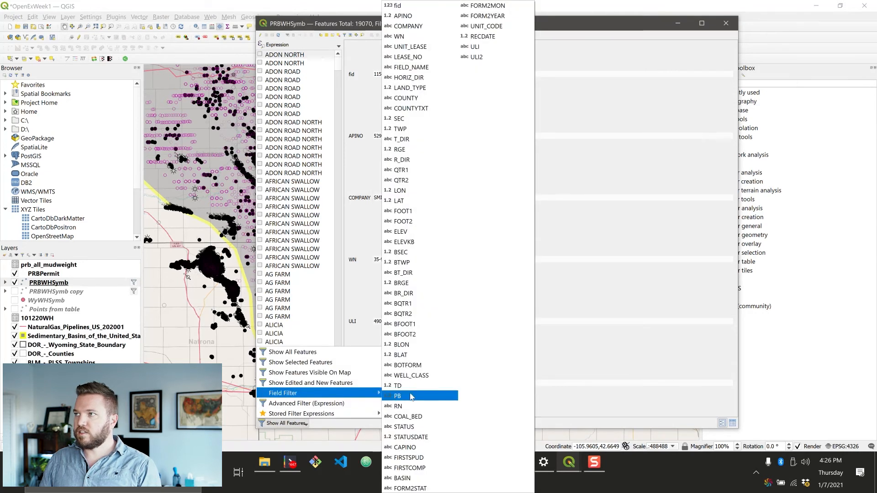
pyautogui.click(481, 50)
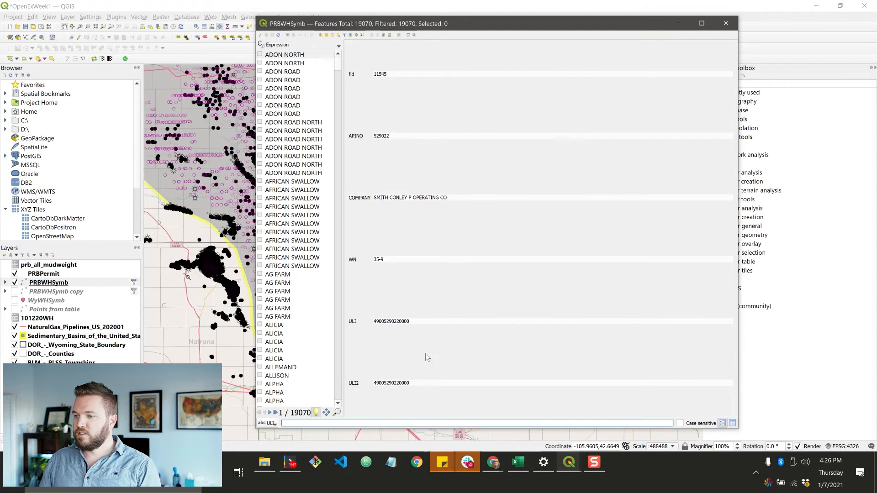
pyautogui.hotkey('ctrl', 'v')
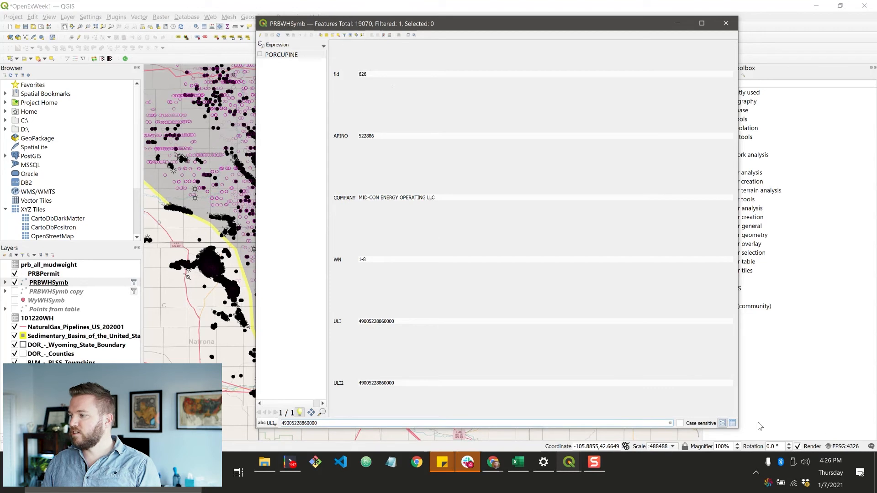
pyautogui.click(732, 423)
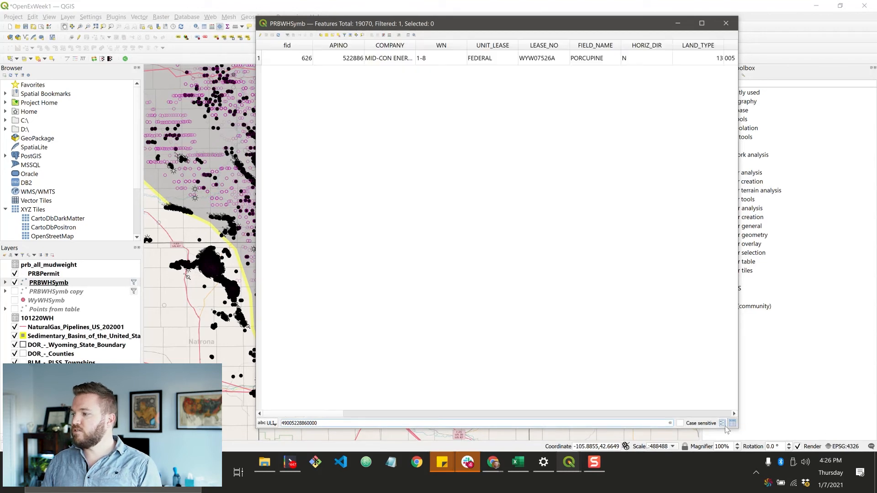
pyautogui.click(722, 424)
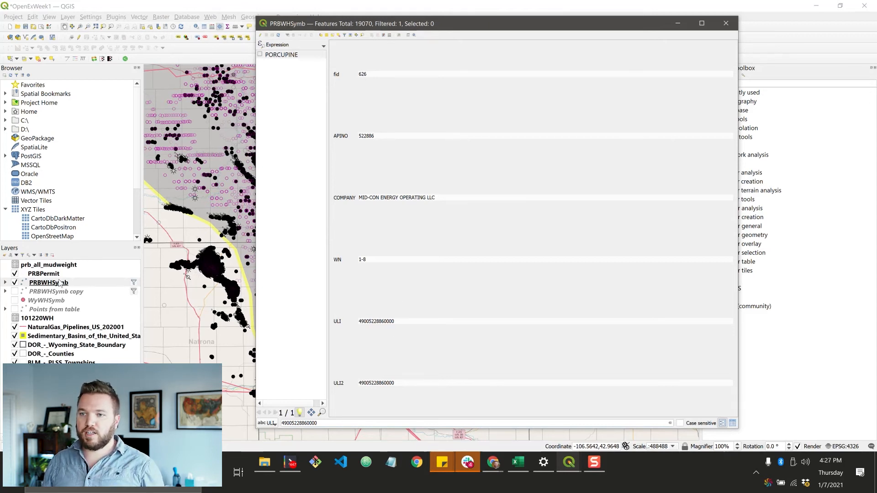
# Add the PRBWH-Mudweight relation below ULI2 in the PRBWHSymb form layout and accept the layer properties.
pyautogui.rightClick(60, 282)
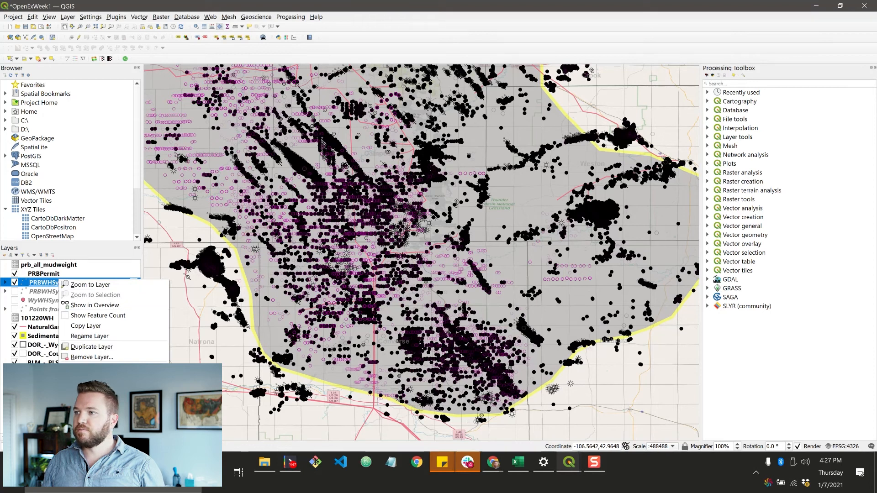
pyautogui.click(84, 472)
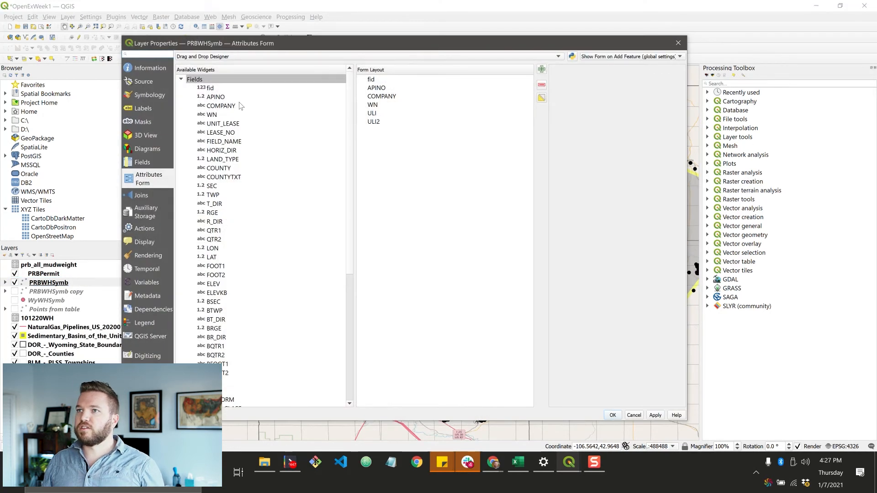
pyautogui.click(181, 79)
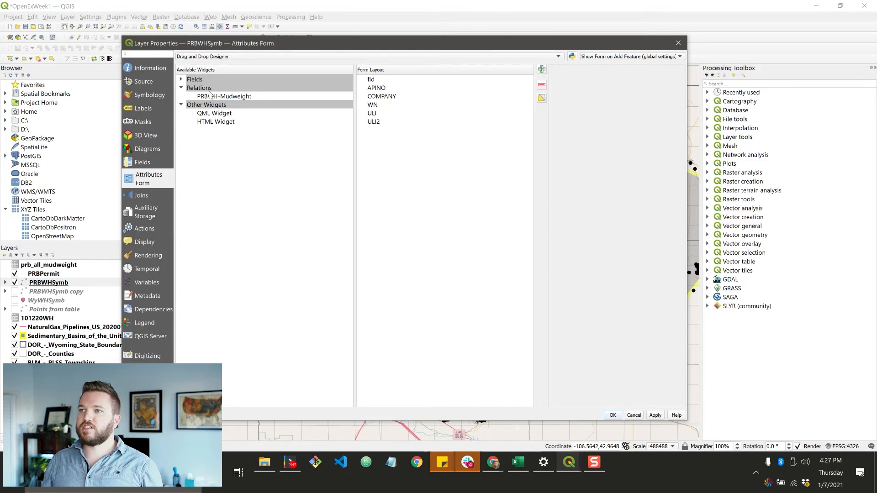
pyautogui.click(211, 97)
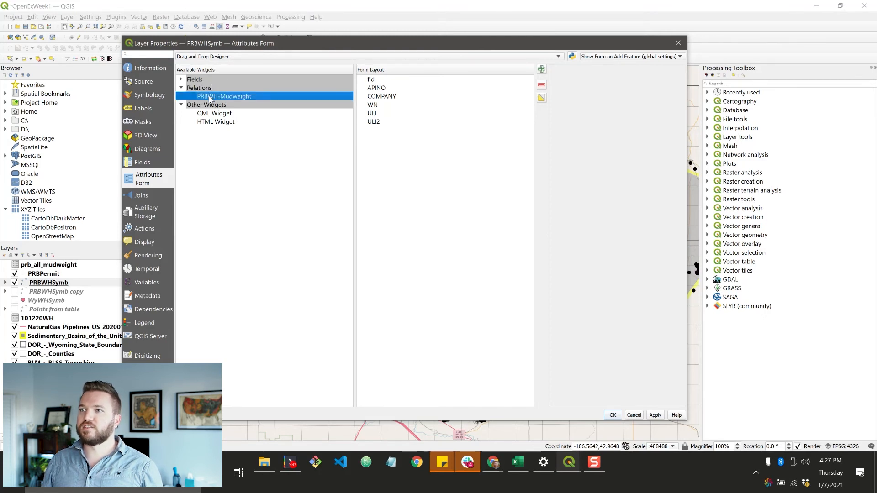
pyautogui.moveTo(218, 100); pyautogui.dragTo(397, 173)
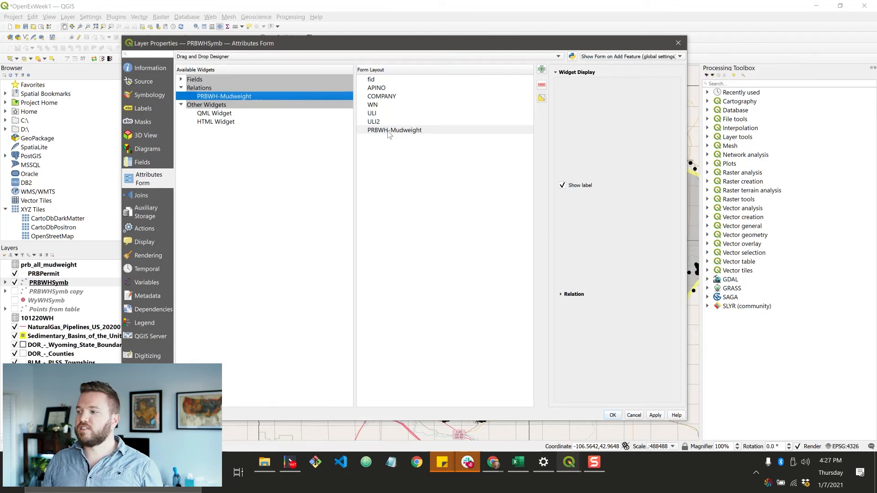
pyautogui.click(655, 416)
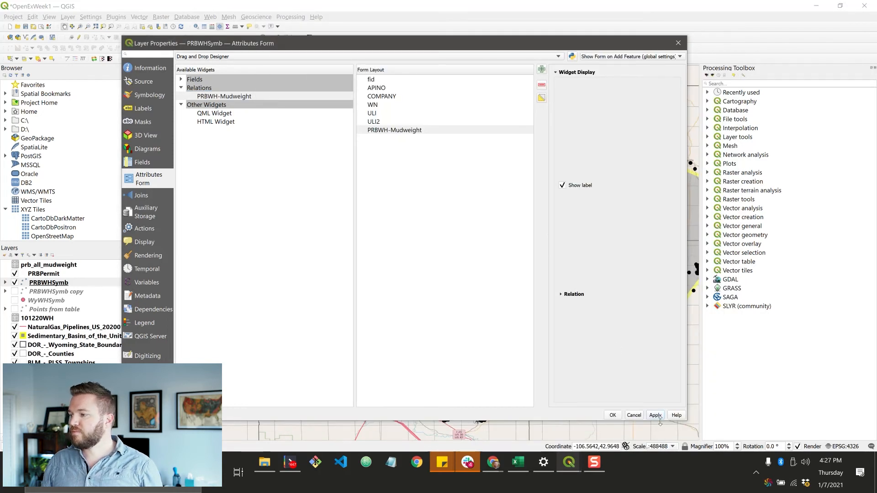
pyautogui.click(611, 417)
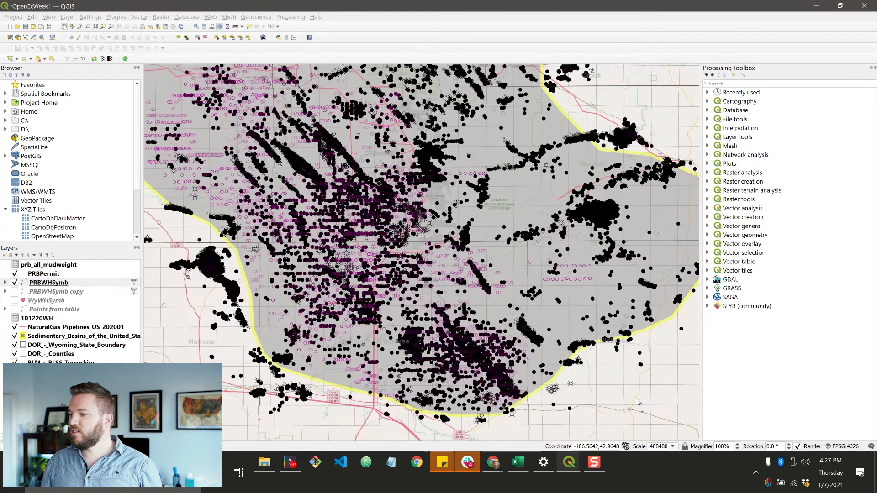
# Close the outdated PRBWHSymb attribute table and open a fresh one that uses the form with the mud weight relation.
pyautogui.moveTo(569, 462)
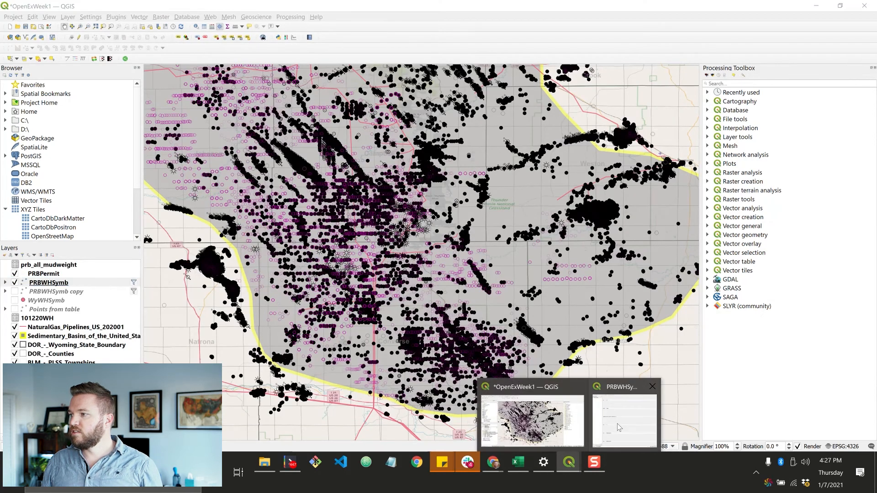
pyautogui.click(617, 423)
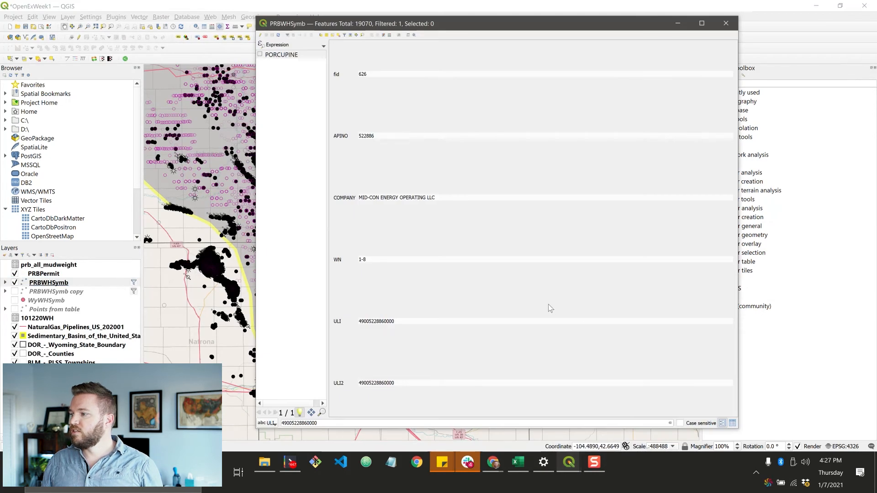
pyautogui.click(726, 23)
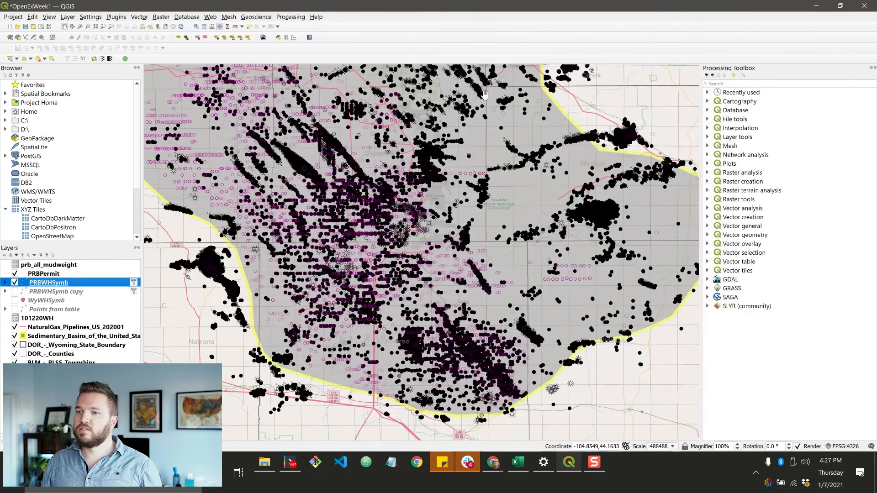
pyautogui.rightClick(49, 284)
pyautogui.click(234, 396)
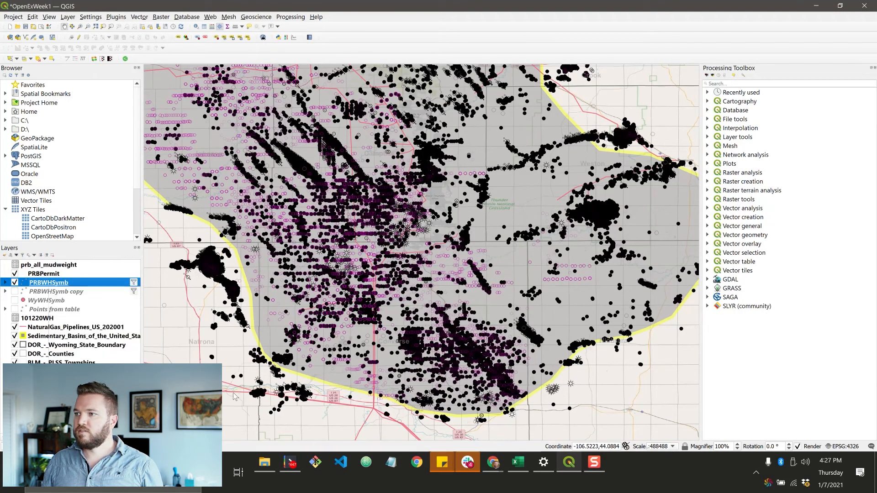
pyautogui.press('F6')
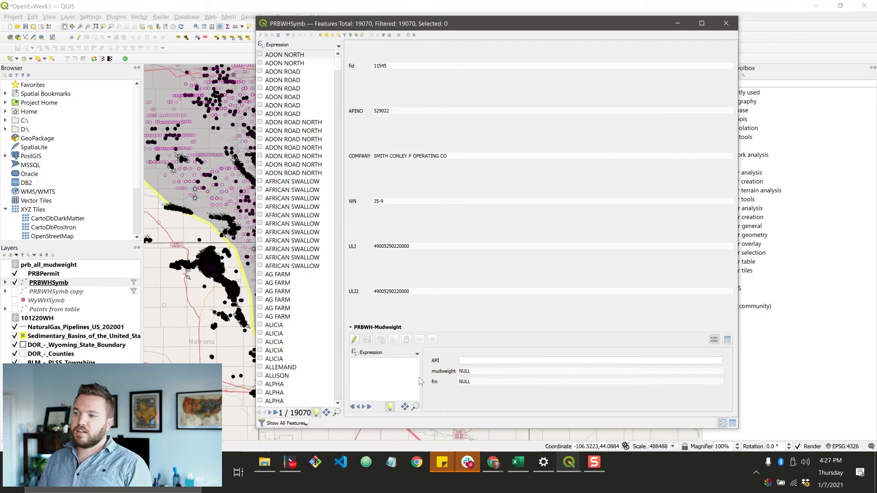
# Enable editing of the linked PRBWH-Mudweight records and start a new mud weight record for the first ADON NORTH well.
pyautogui.click(355, 342)
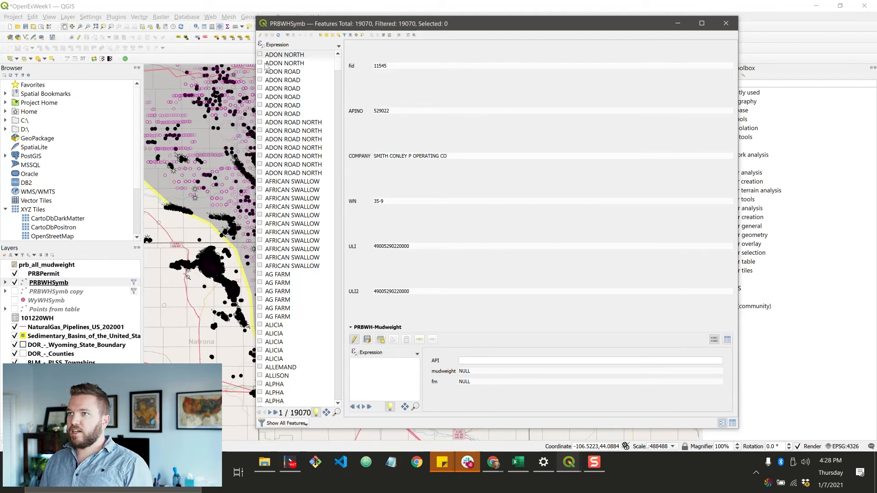
pyautogui.click(275, 55)
pyautogui.click(484, 361)
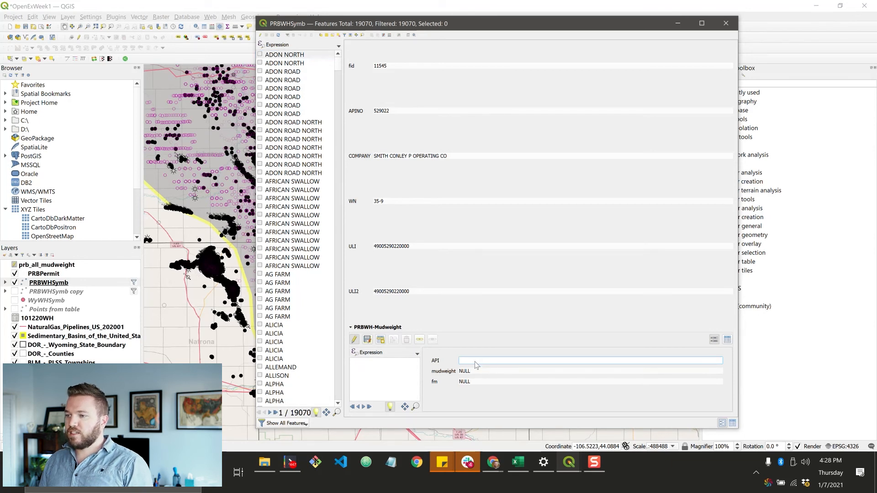
pyautogui.click(380, 339)
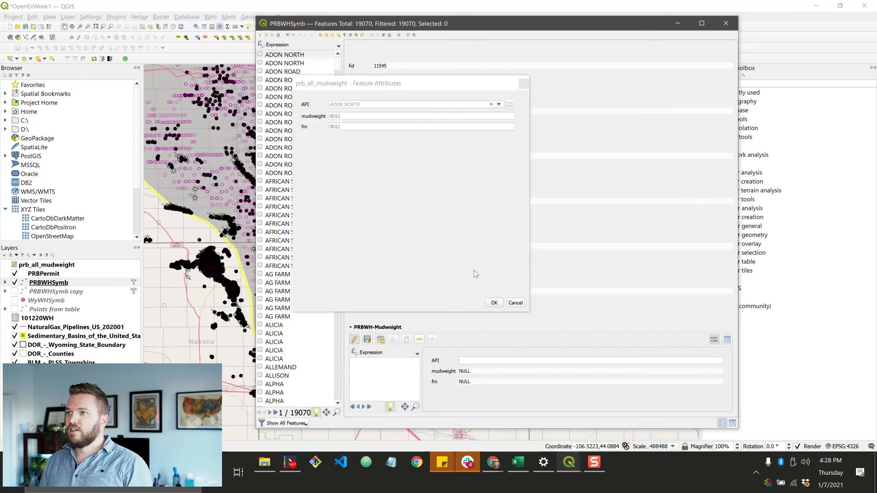
pyautogui.click(353, 104)
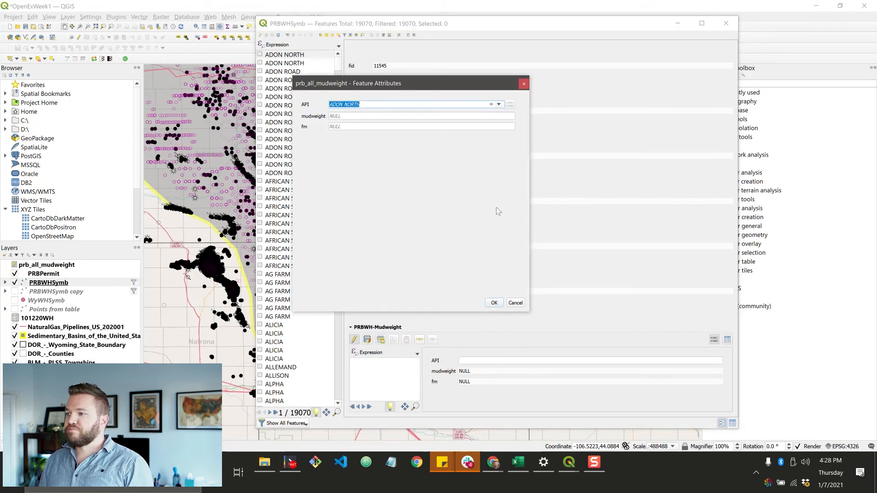